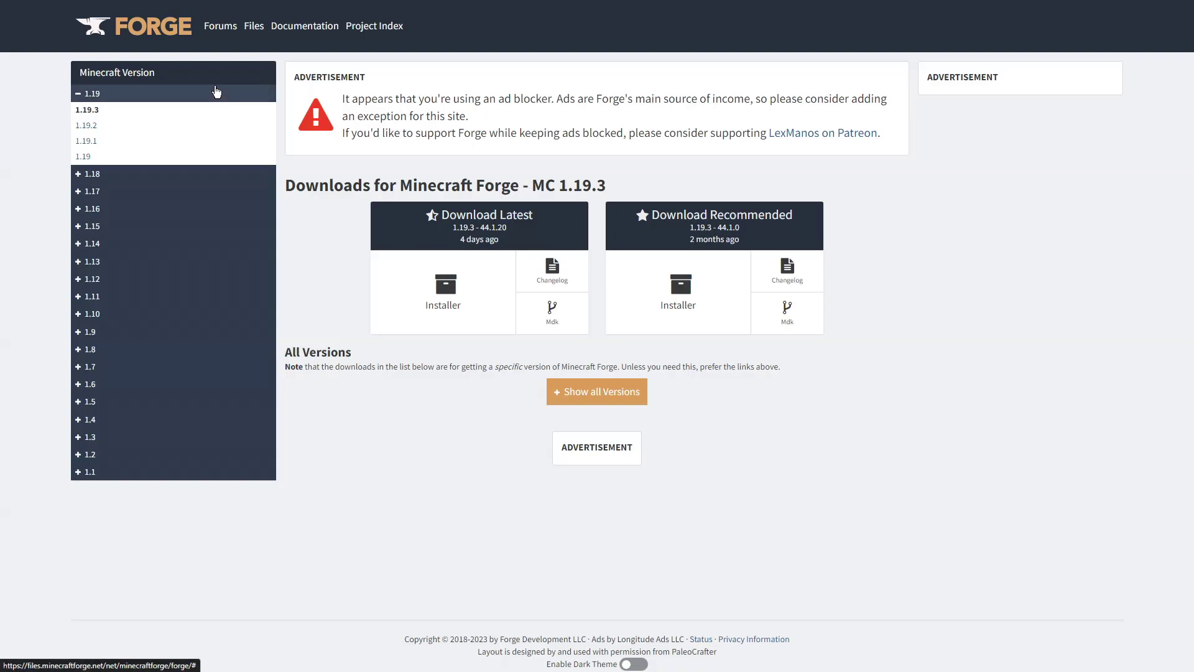
- Expand the 1.19 group to show the Forge downloads for Minecraft 1.19.2
{"action": "left_click", "coordinate": [97, 128]}
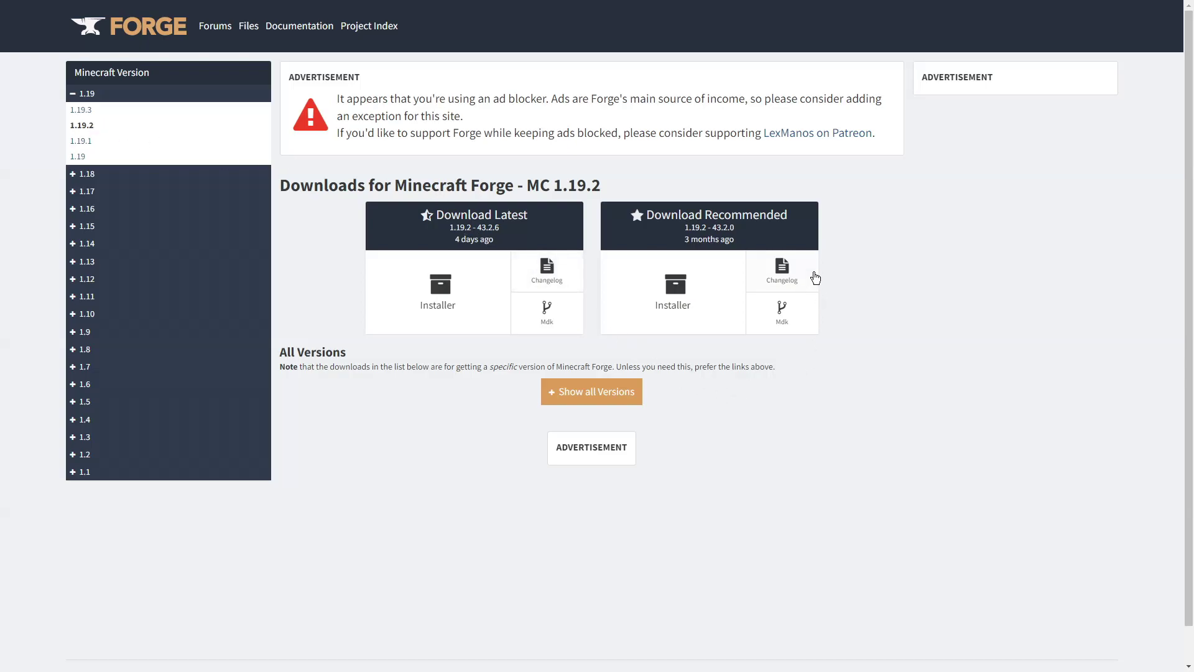
- Download the recommended Forge 1.19.2-43.2.0 installer jar and run it
{"action": "mouse_move", "coordinate": [801, 216]}
{"action": "left_mouse_down"}
{"action": "mouse_move", "coordinate": [709, 201]}
{"action": "mouse_move", "coordinate": [645, 215]}
{"action": "left_mouse_up"}
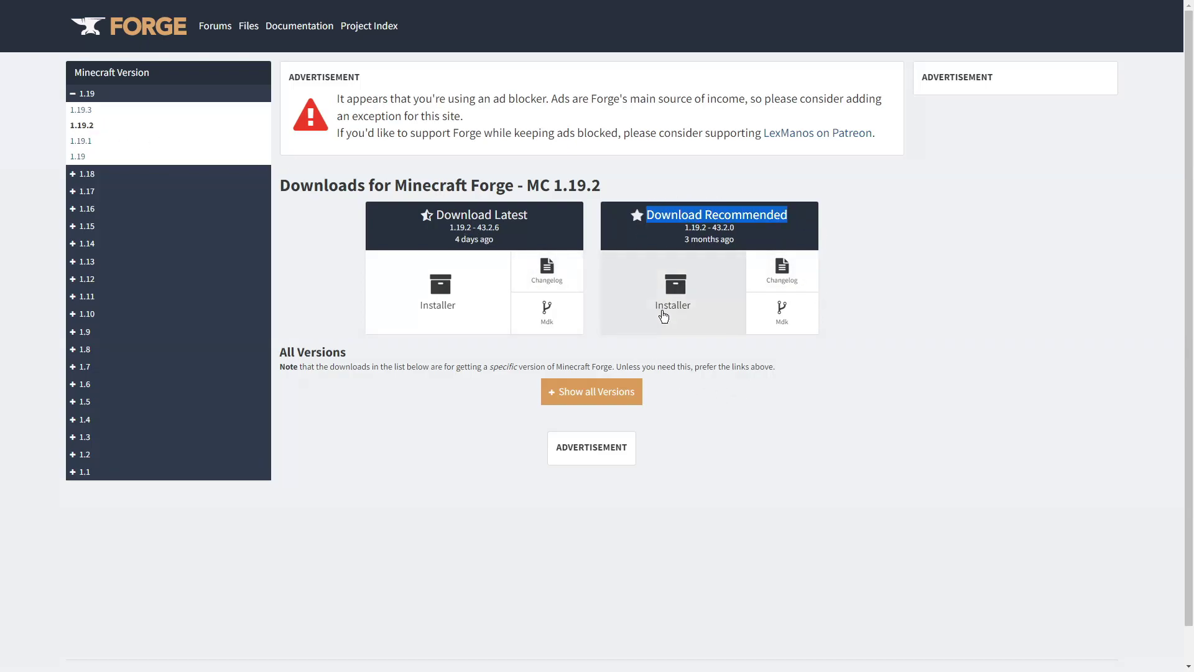
{"action": "left_click", "coordinate": [686, 311]}
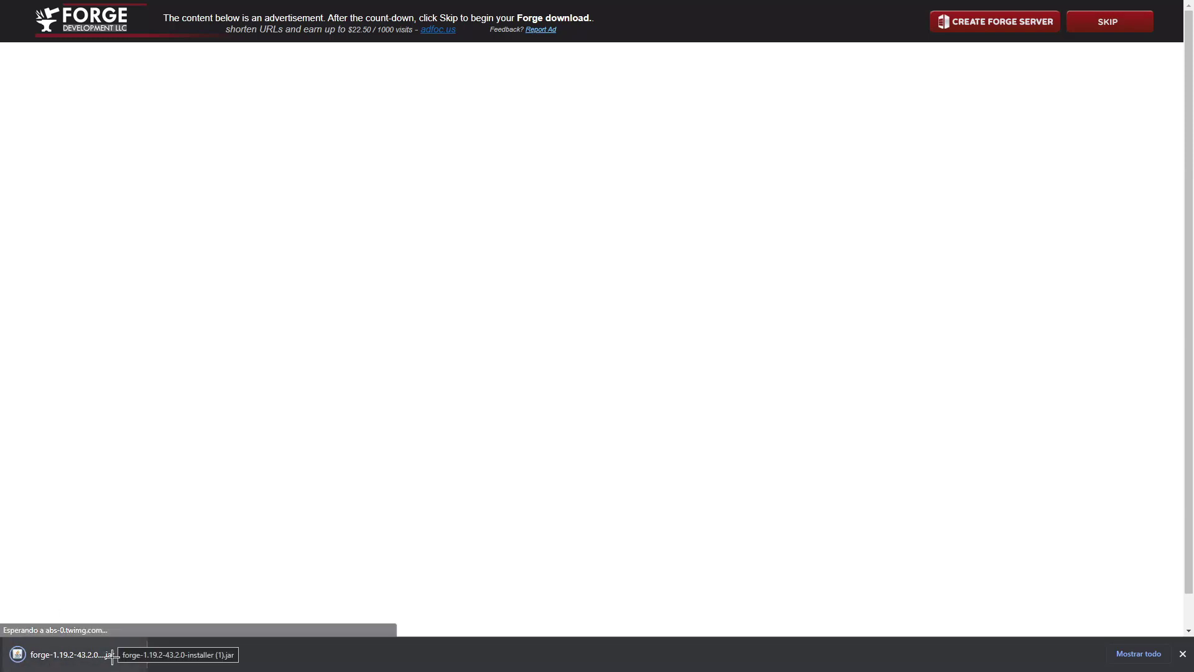
{"action": "left_click", "coordinate": [80, 663]}
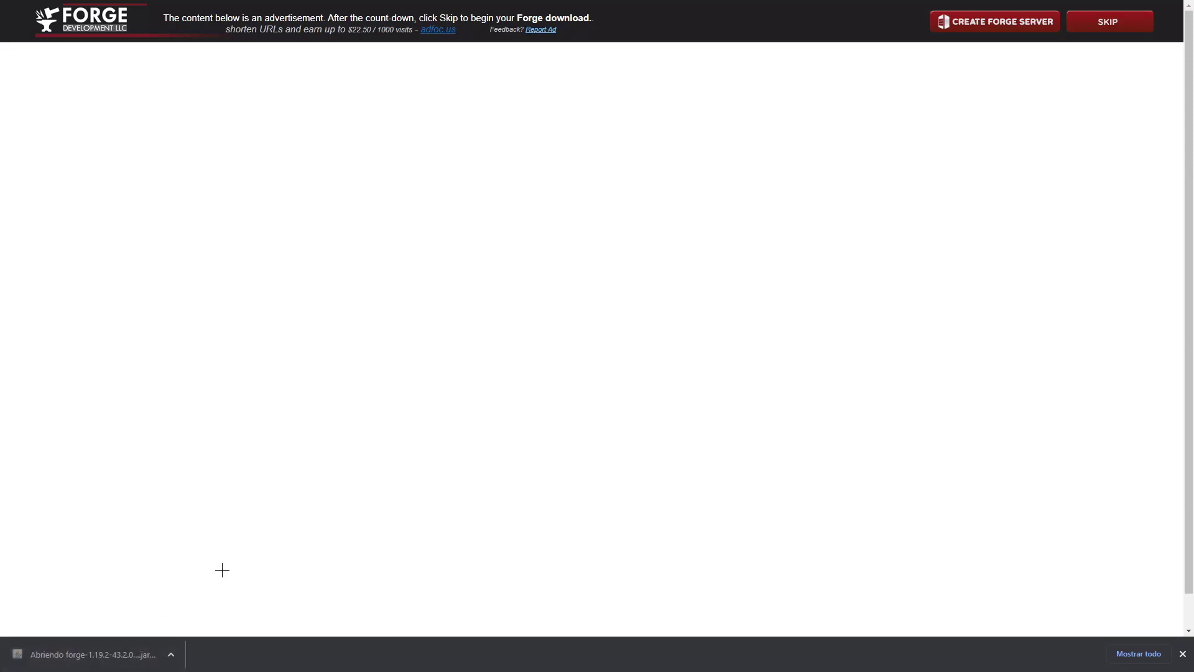
{"action": "left_click_drag", "start_coordinate": [631, 131], "coordinate": [614, 98]}
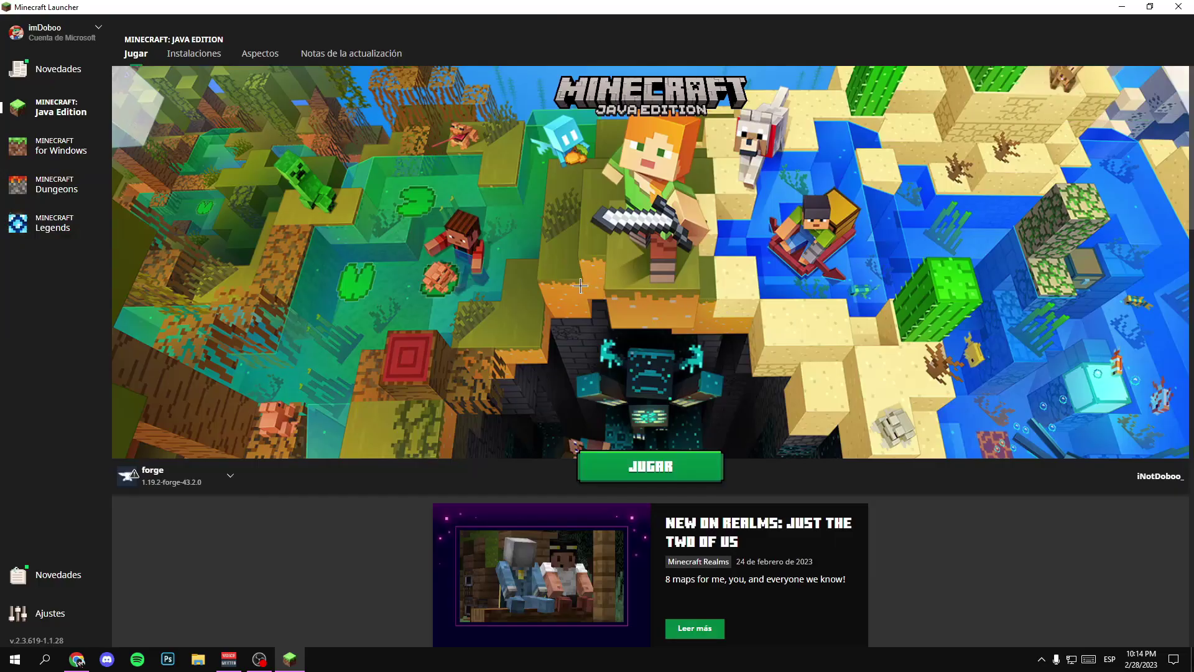
- Pick the forge 1.19.2-forge-43.2.0 installation beside Jugar
{"action": "left_click", "coordinate": [230, 475]}
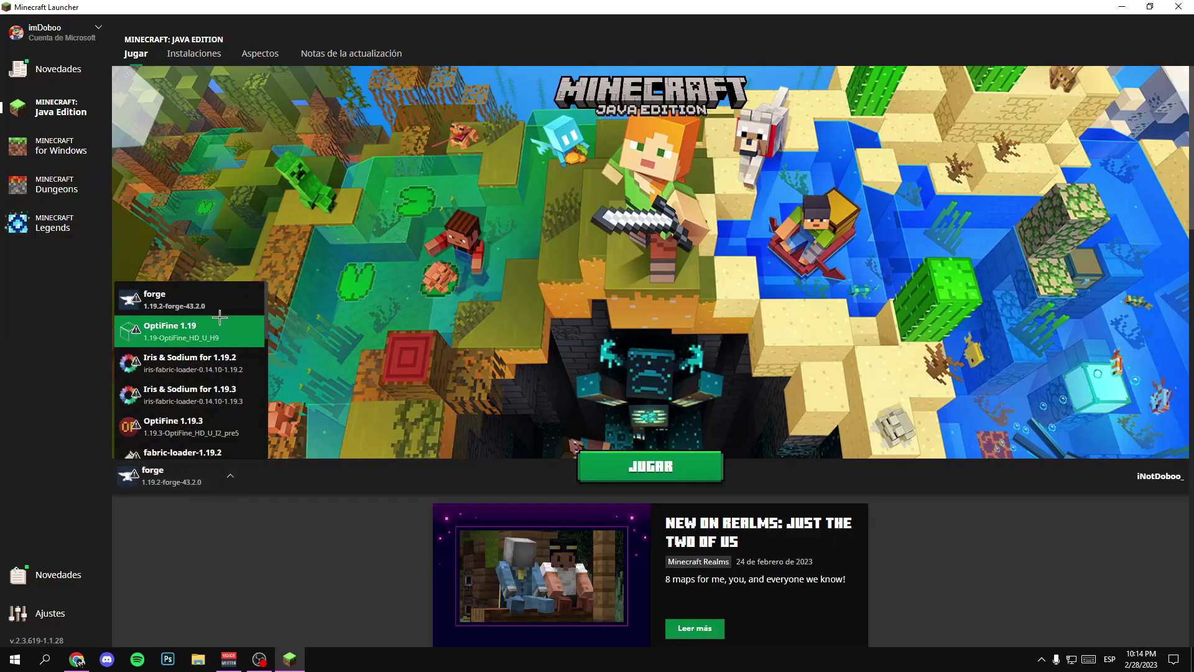
{"action": "left_click", "coordinate": [189, 300]}
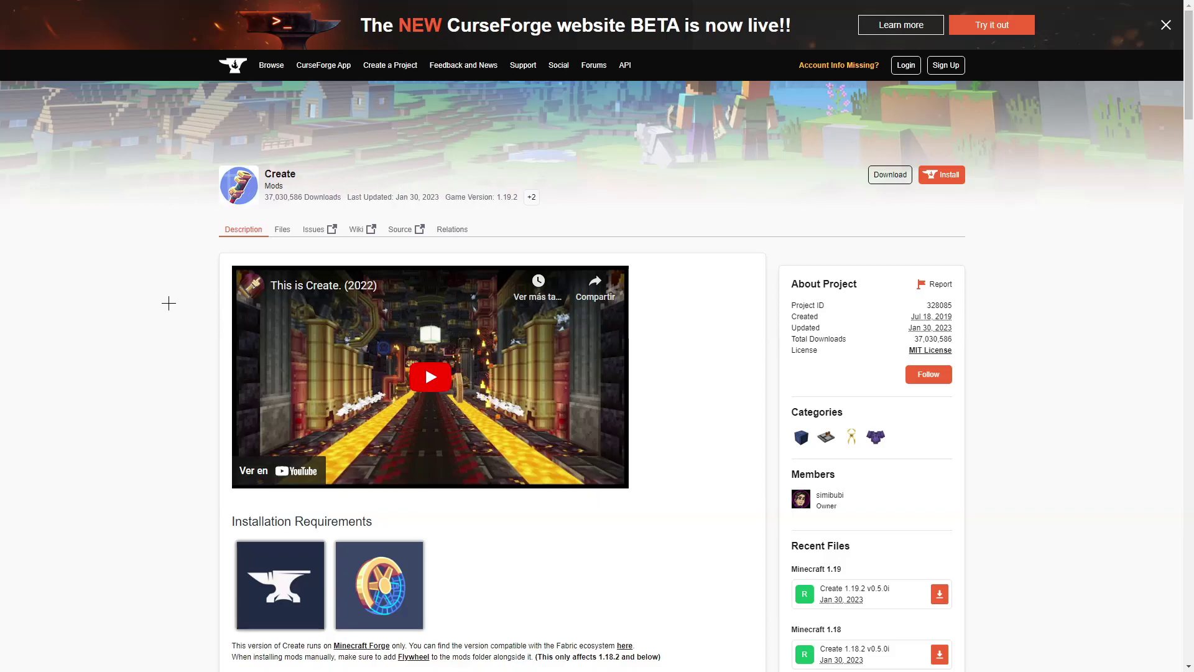
- From Create's Files list, download the Main File Create 1.19.2 v0.5.0i (create-1.19.2-0.5.0.i.jar)
{"action": "left_click", "coordinate": [283, 229]}
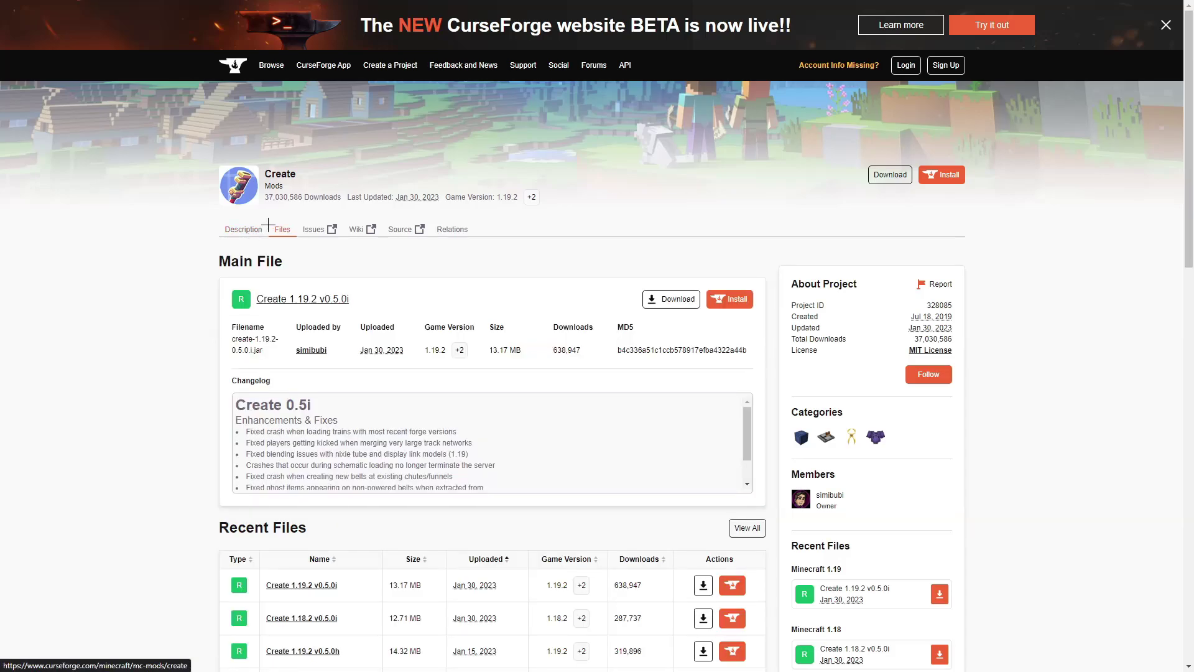
{"action": "scroll", "coordinate": [332, 216], "scroll_direction": "down", "scroll_amount": 1}
{"action": "scroll", "coordinate": [332, 217], "scroll_direction": "down", "scroll_amount": 1}
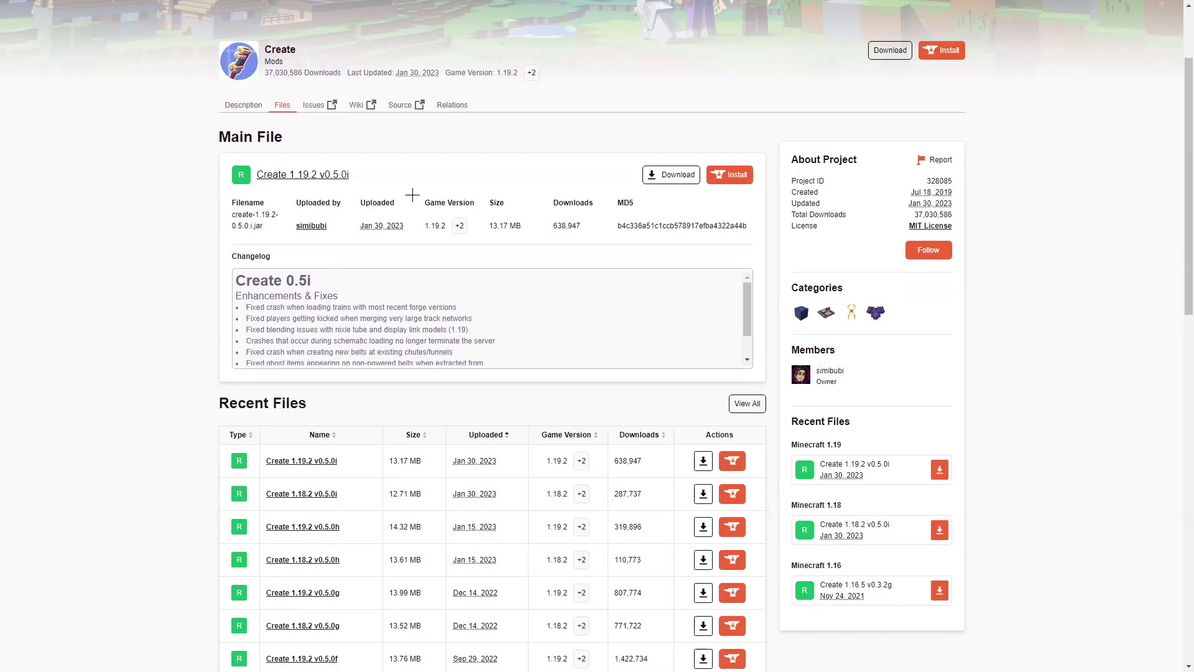
{"action": "scroll", "coordinate": [436, 193], "scroll_direction": "up", "scroll_amount": 1}
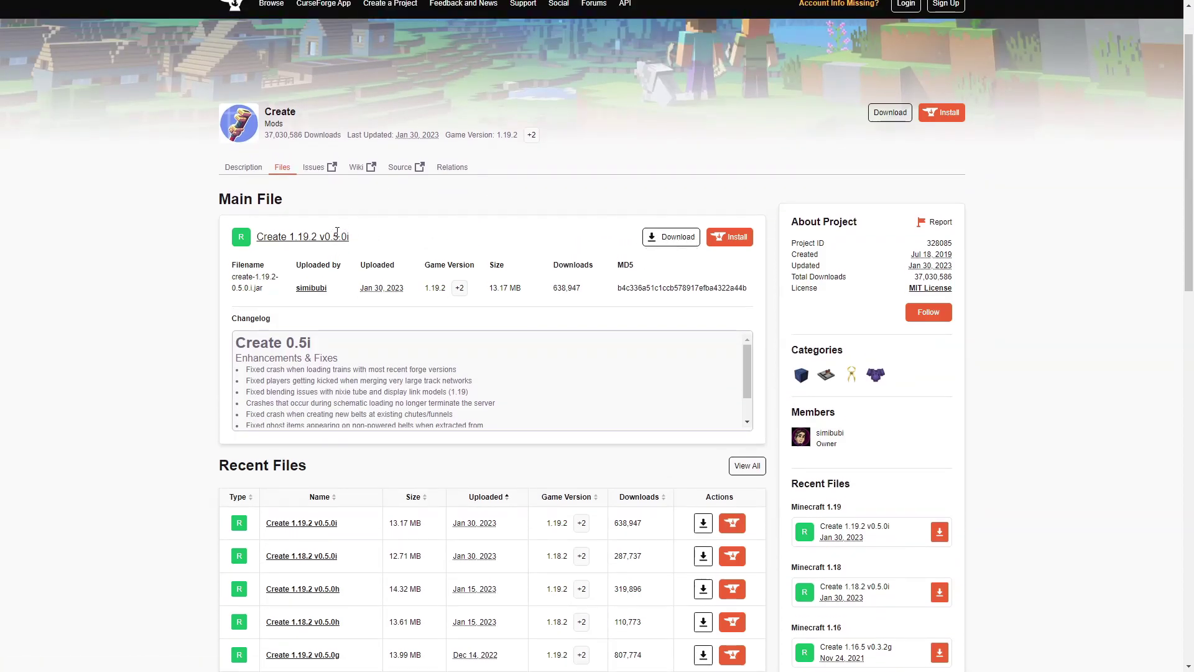
{"action": "mouse_move", "coordinate": [352, 237]}
{"action": "left_mouse_down"}
{"action": "mouse_move", "coordinate": [247, 235]}
{"action": "mouse_move", "coordinate": [216, 249]}
{"action": "left_mouse_up"}
{"action": "left_click", "coordinate": [216, 249]}
{"action": "scroll", "coordinate": [216, 249], "scroll_direction": "down", "scroll_amount": 3}
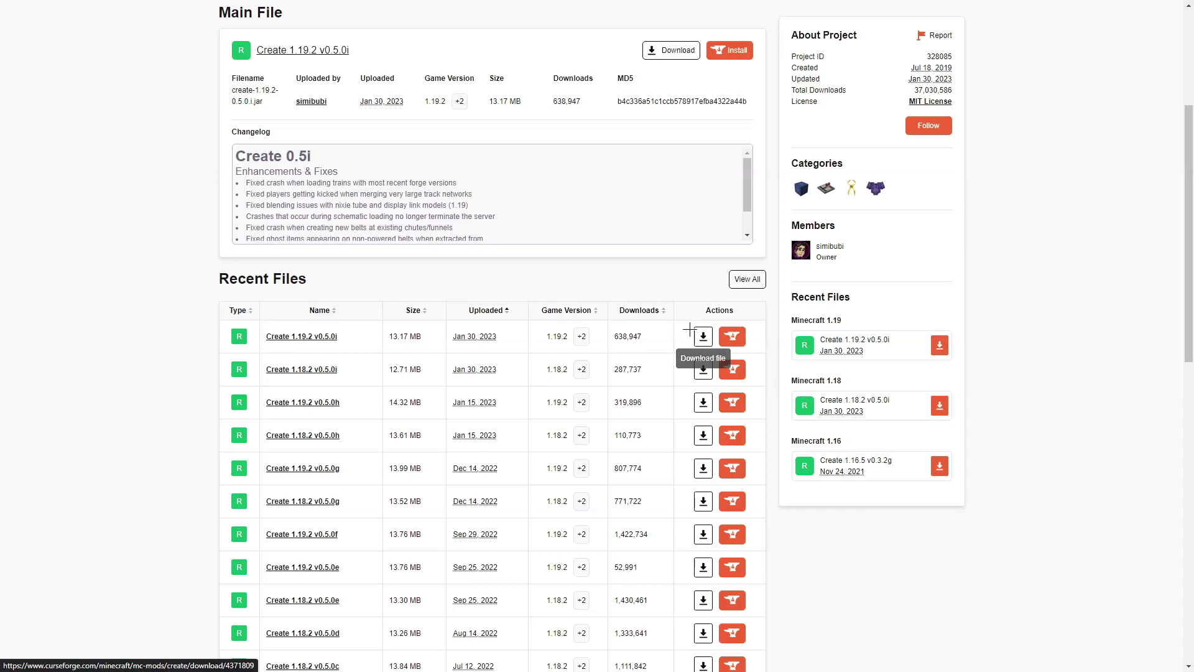
{"action": "scroll", "coordinate": [409, 286], "scroll_direction": "up", "scroll_amount": 4}
{"action": "left_click_drag", "start_coordinate": [378, 293], "coordinate": [256, 301]}
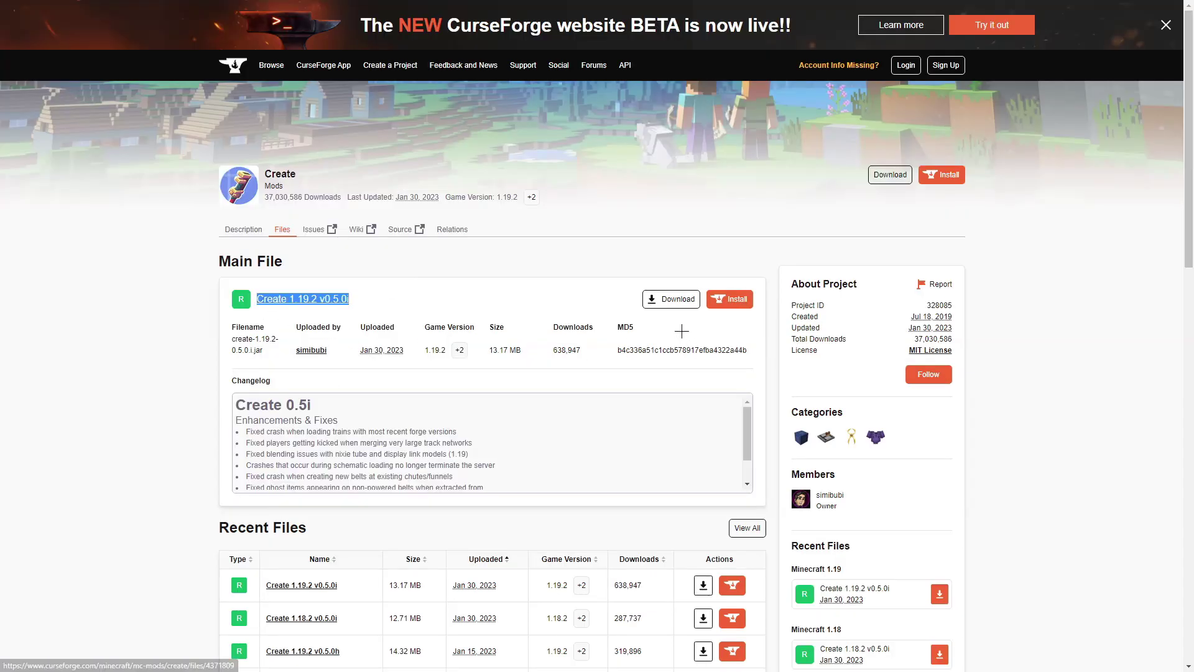
{"action": "left_click", "coordinate": [667, 303]}
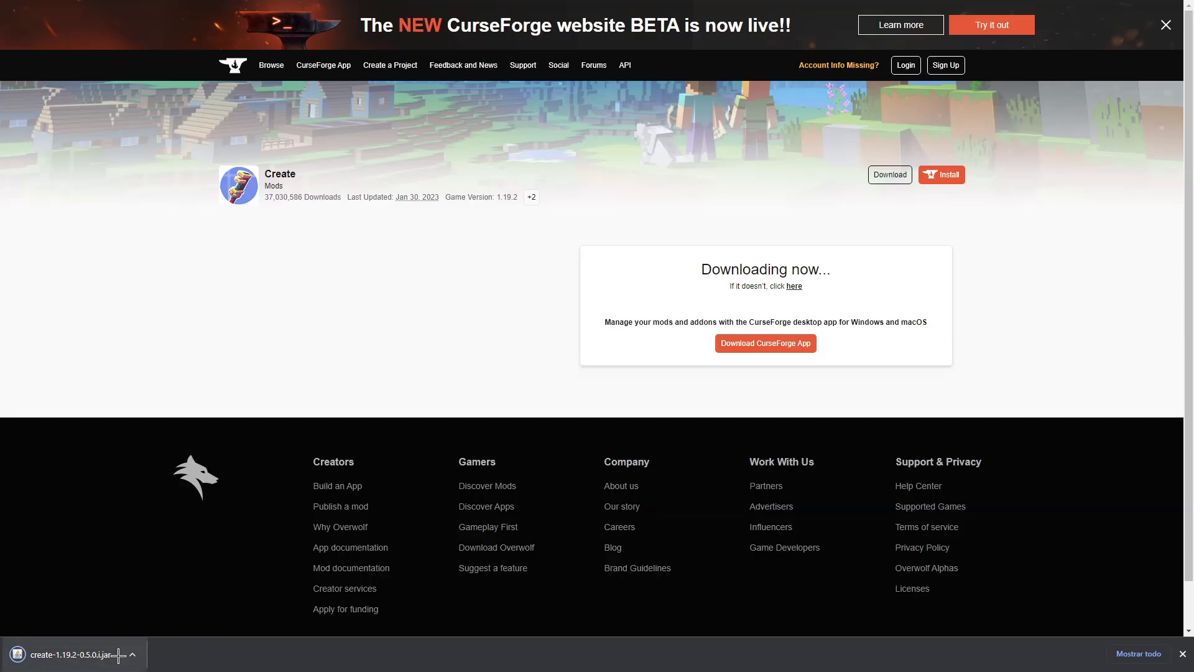
- Download the main flywheel-forge-1.19.2-0.6.8.a.jar from Flywheel's Files tab
{"action": "key", "text": "ctrl+w"}
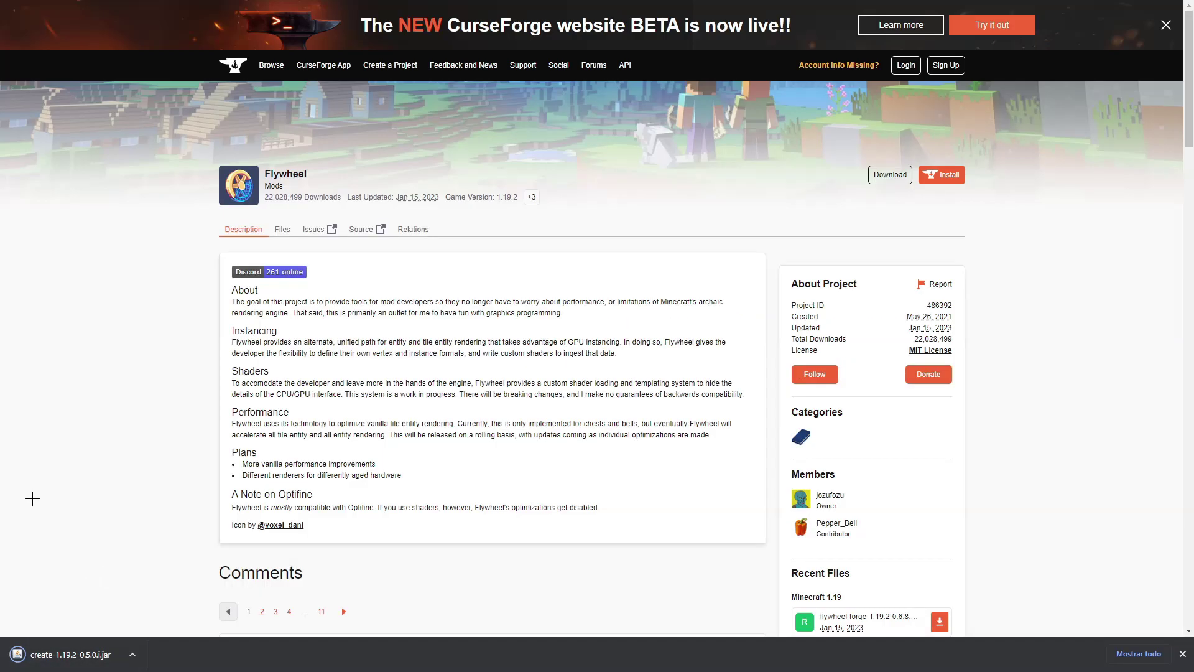
{"action": "left_click", "coordinate": [283, 232]}
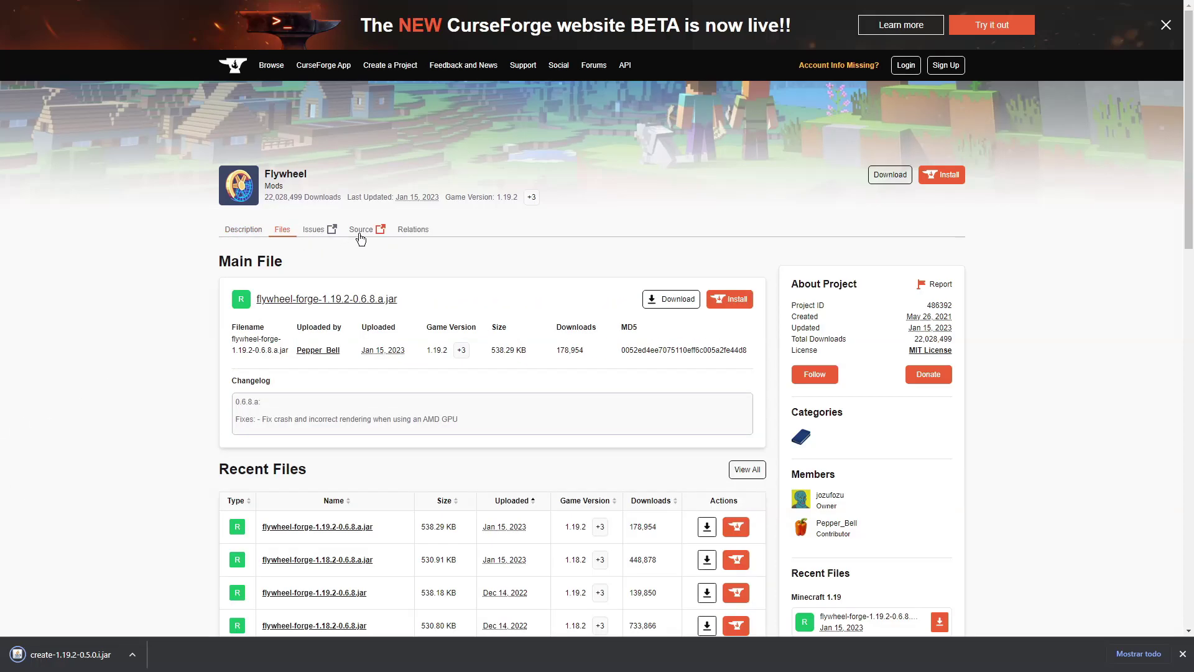
{"action": "left_click", "coordinate": [666, 298]}
- Download jei-1.19.2-forge-11.6.0.1011.jar from JEI's Files list
{"action": "key", "text": "ctrl+w"}
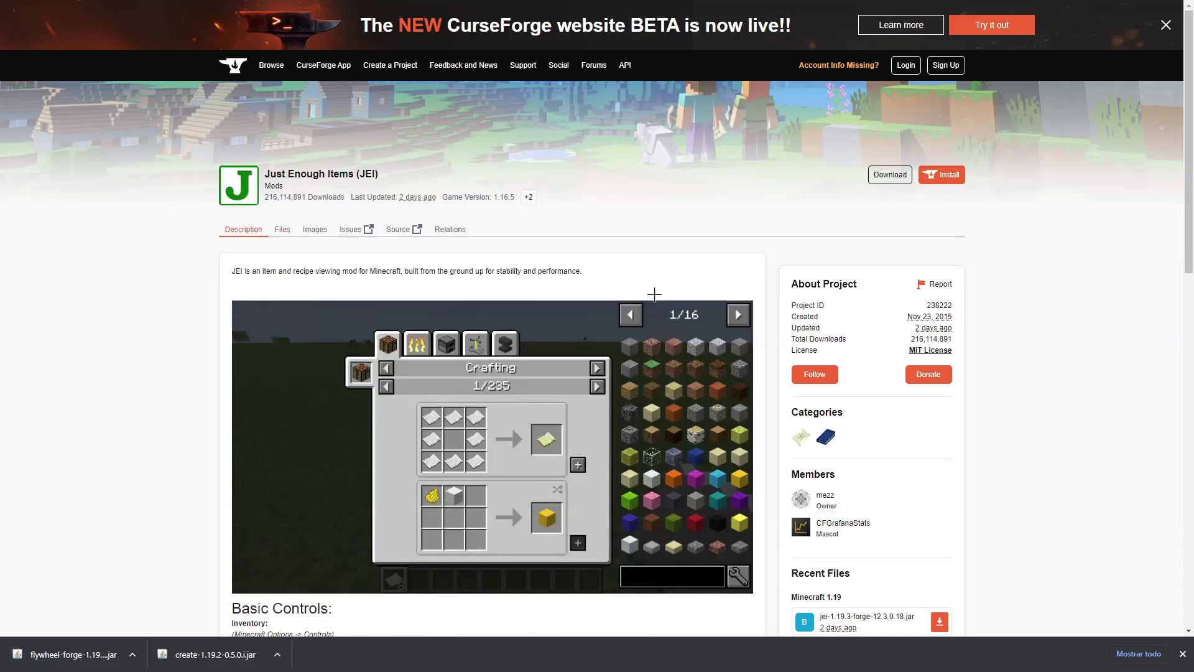
{"action": "left_click", "coordinate": [283, 230]}
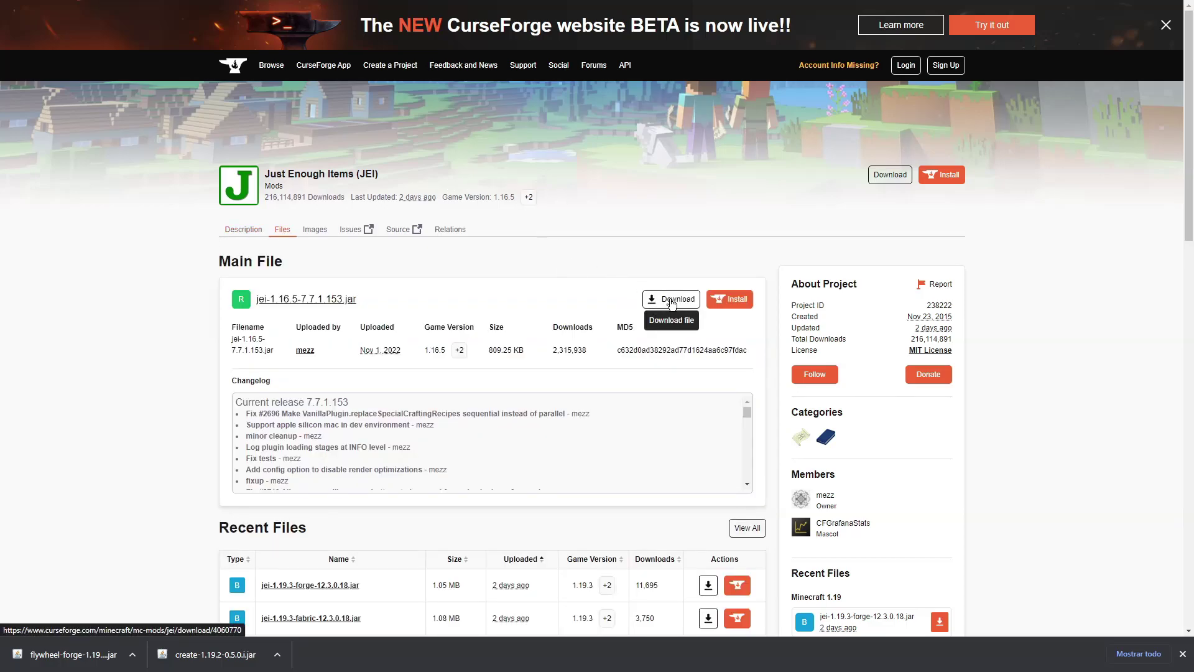
{"action": "scroll", "coordinate": [670, 303], "scroll_direction": "down", "scroll_amount": 8}
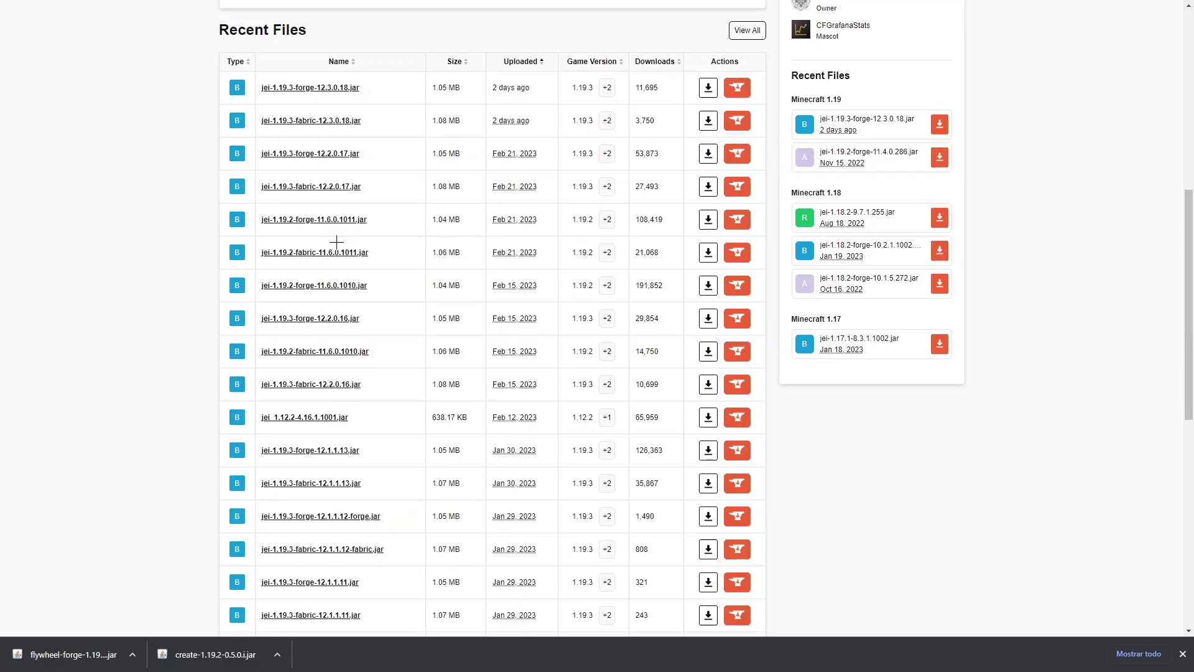
{"action": "left_click_drag", "start_coordinate": [380, 218], "coordinate": [325, 212]}
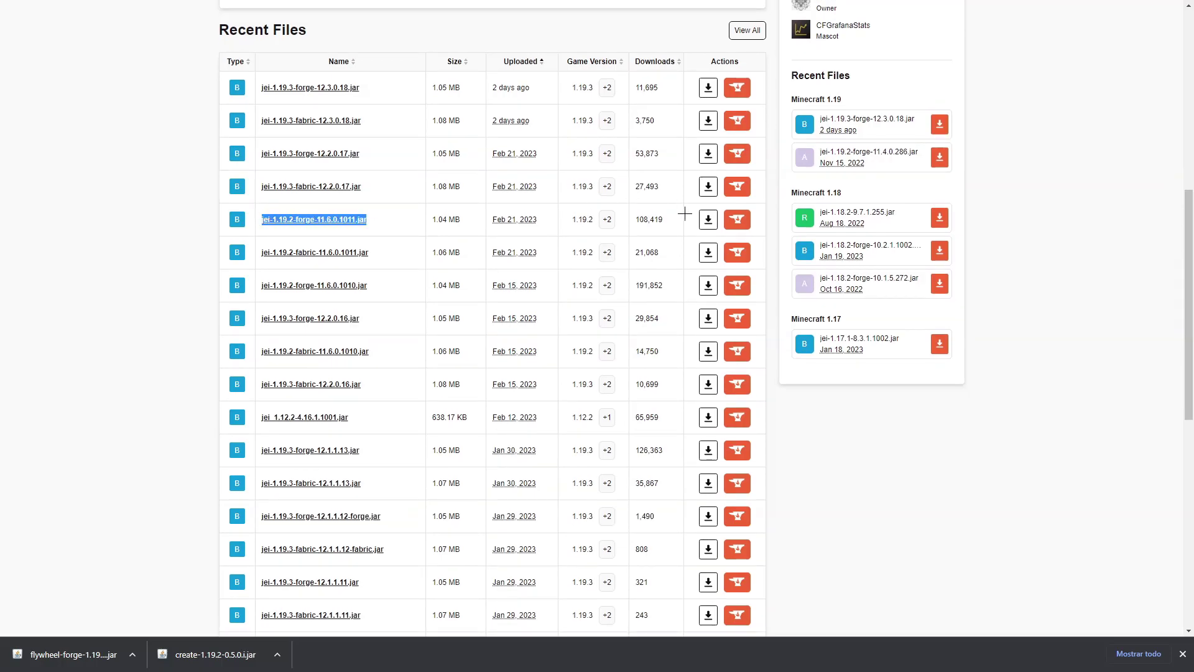
{"action": "left_click", "coordinate": [708, 218]}
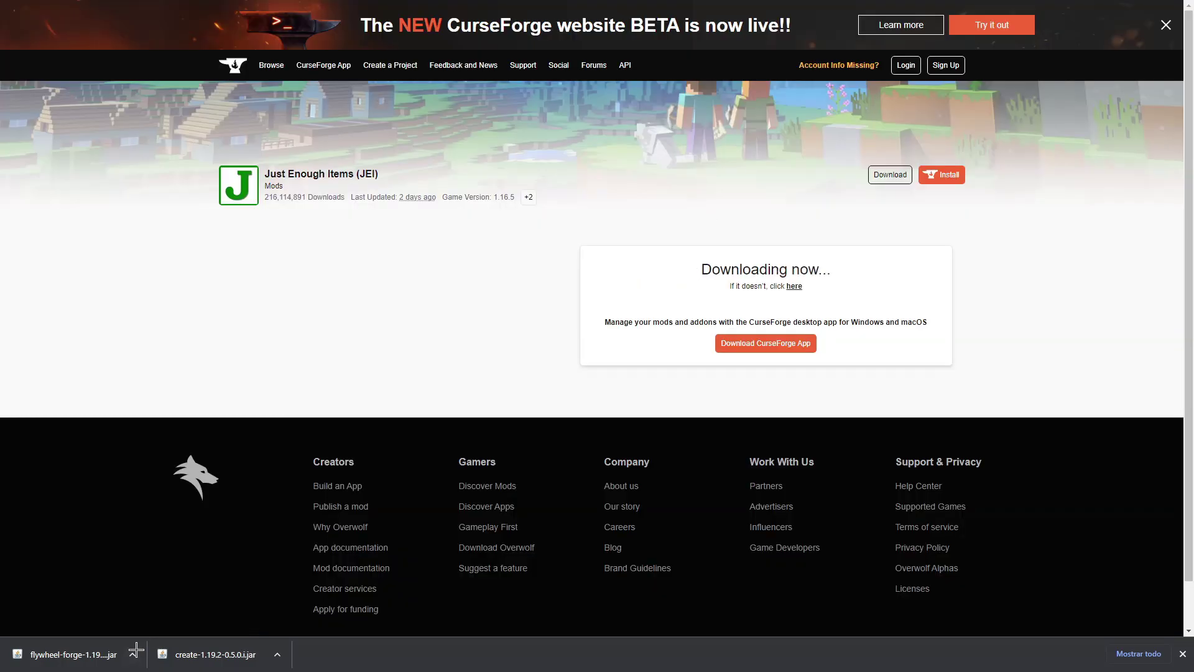
{"action": "scroll", "coordinate": [465, 341], "scroll_direction": "left", "scroll_amount": 5}
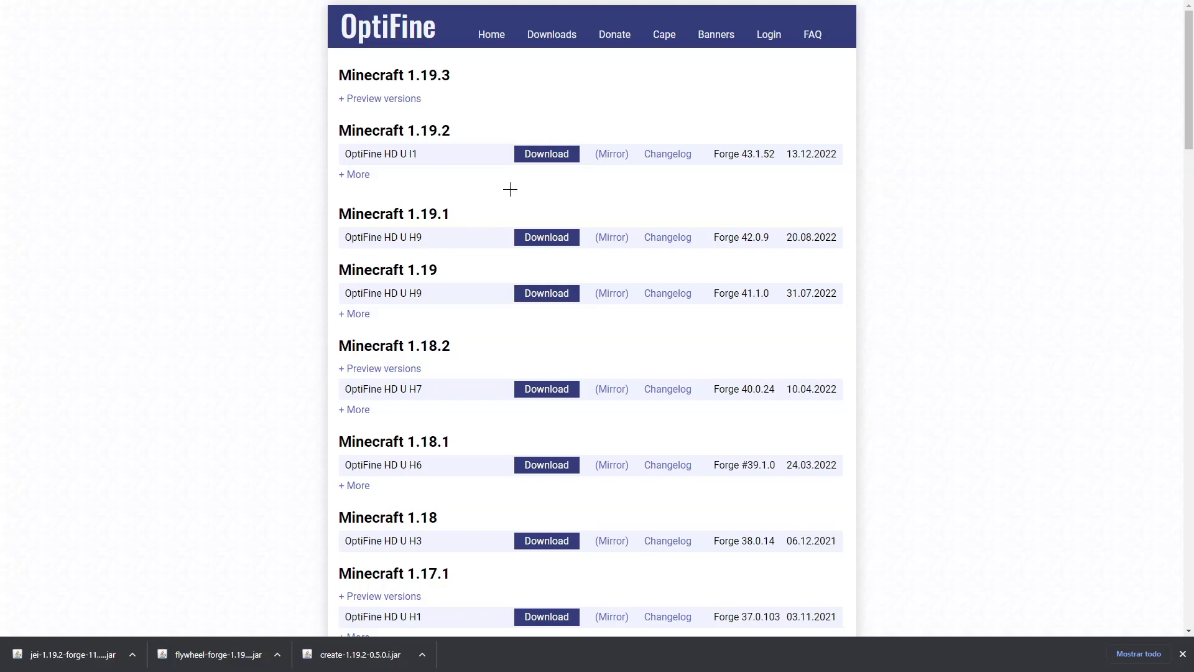
- Download the OptiFine HD U I1 jar listed under Minecraft 1.19.2, getting past the ad page
{"action": "left_click", "coordinate": [538, 155]}
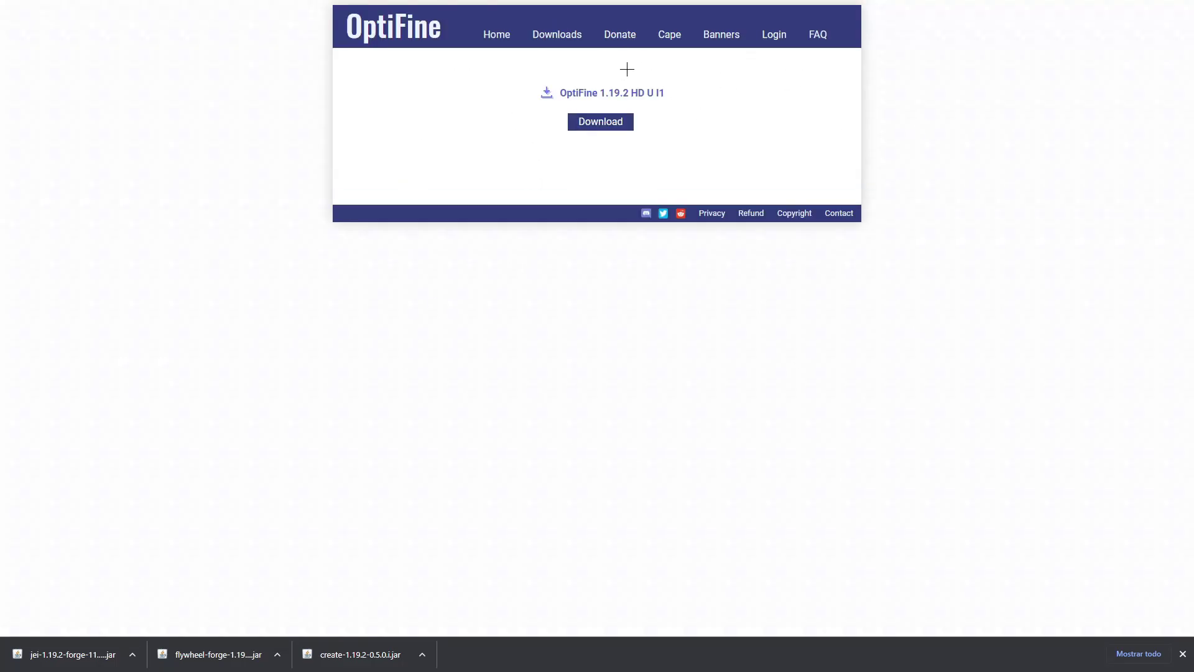
{"action": "left_click", "coordinate": [600, 127]}
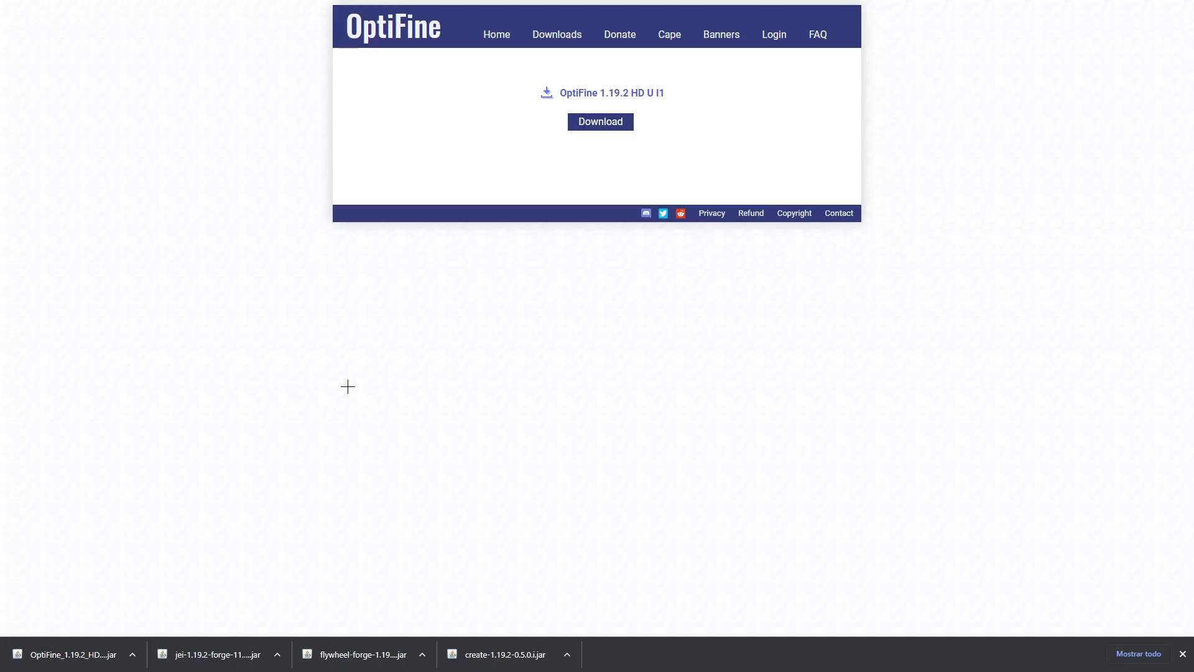
- Bring up the Run dialog and enter %appdata% as the command
{"action": "key", "text": "super+r"}
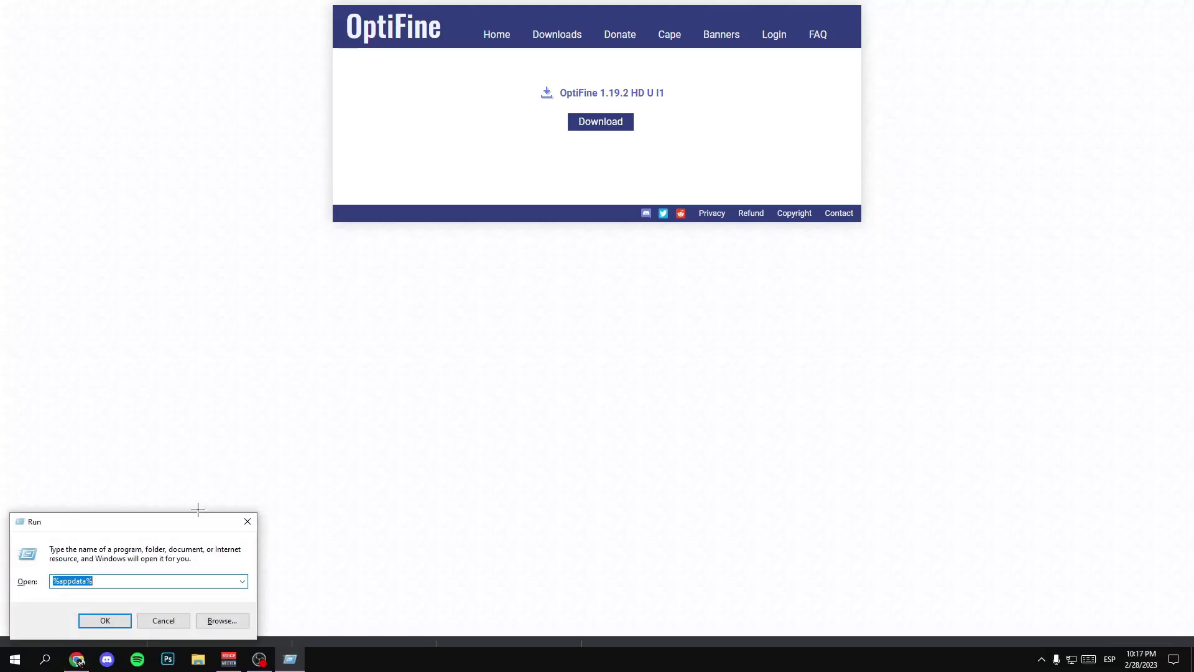
{"action": "left_click_drag", "start_coordinate": [185, 529], "coordinate": [620, 219]}
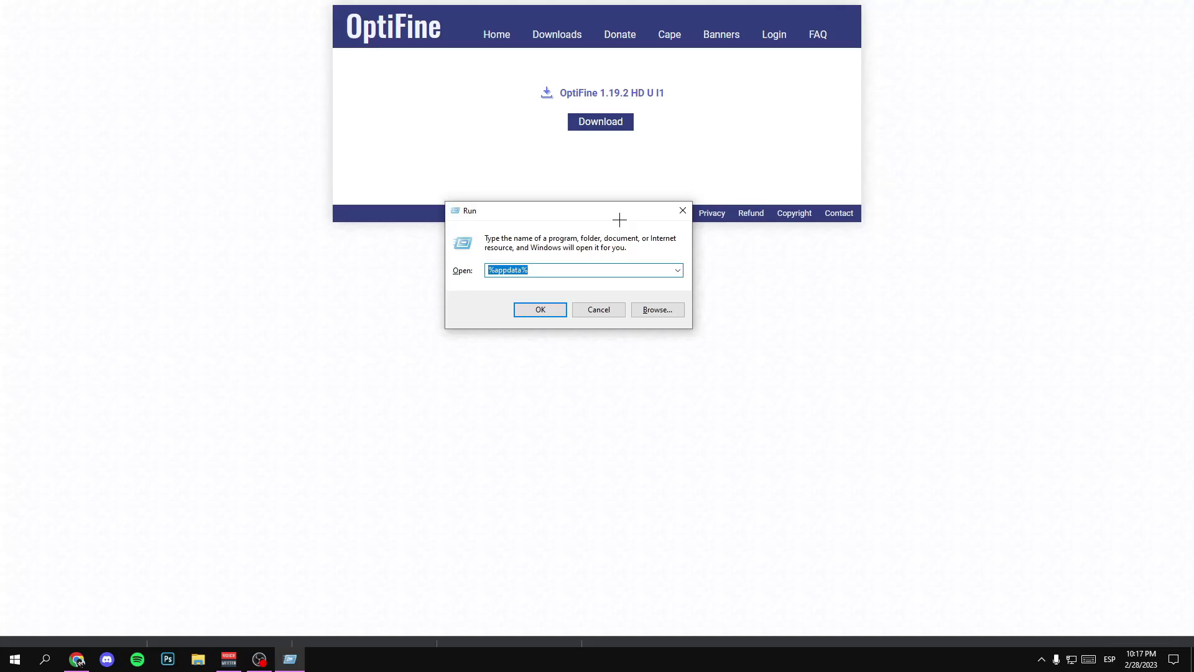
{"action": "type", "text": "%appda"}
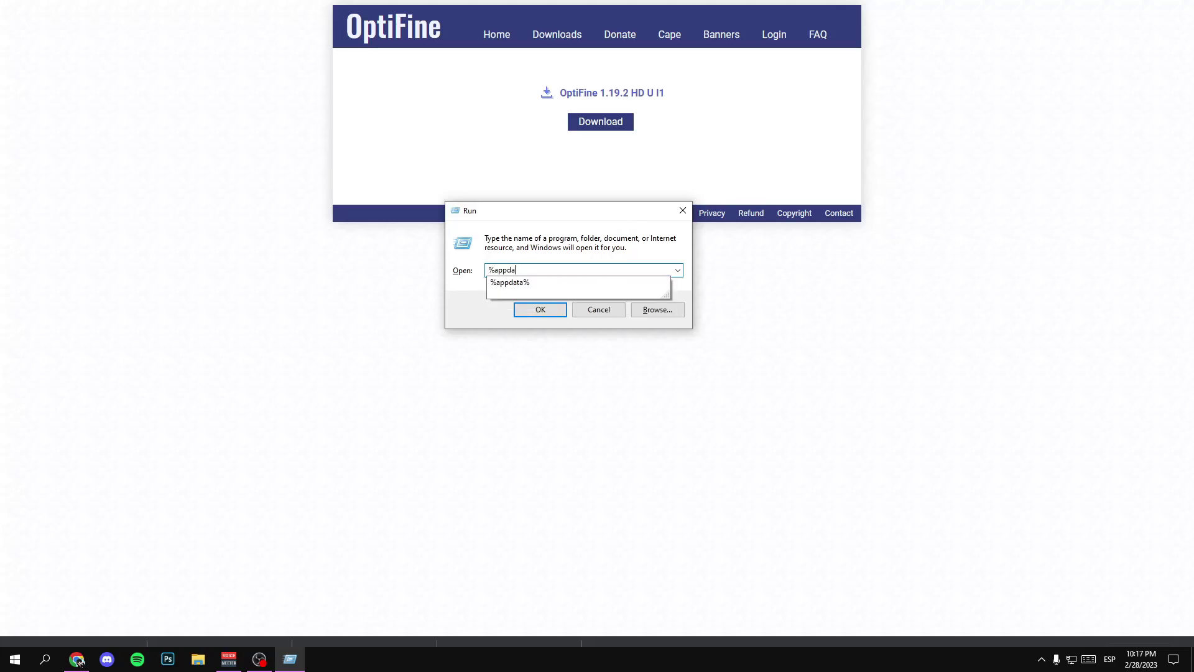
{"action": "type", "text": "ta%"}
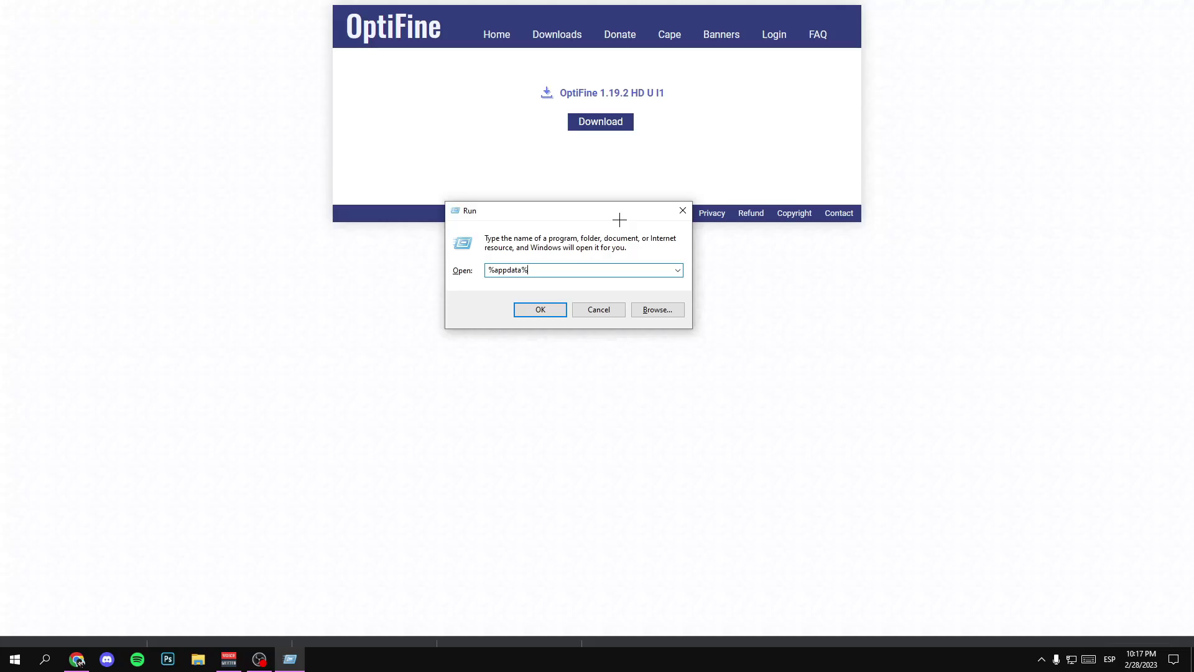
- Go to Roaming > .minecraft > mods and delete the four old jar files
{"action": "left_click", "coordinate": [532, 309]}
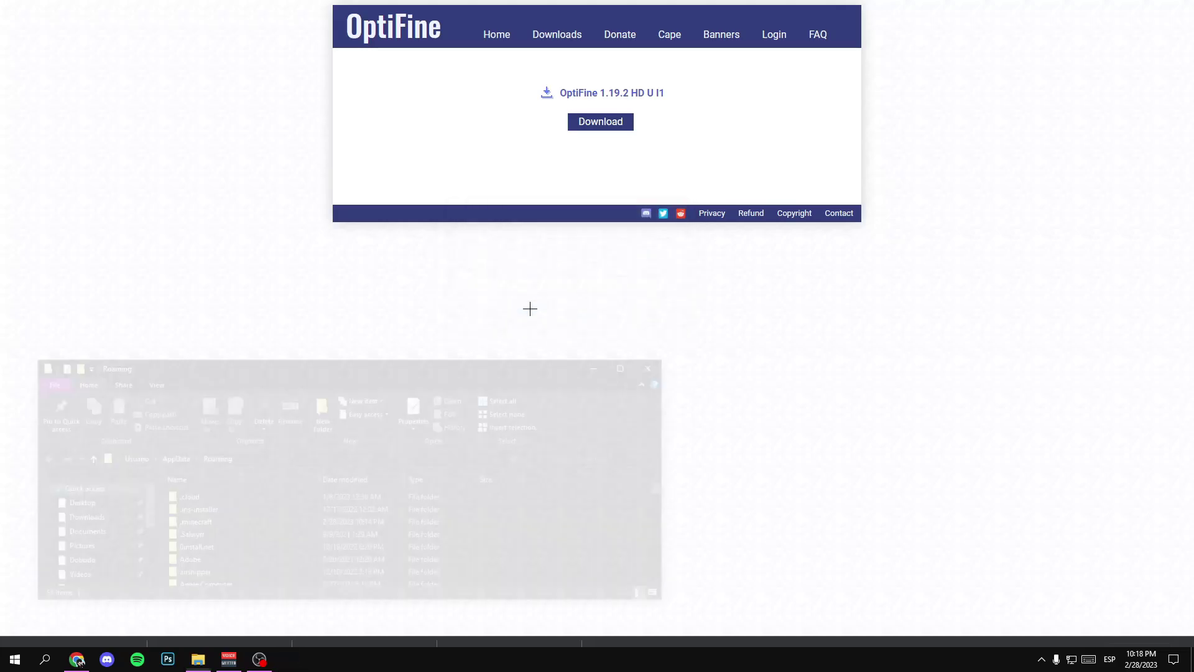
{"action": "mouse_move", "coordinate": [429, 367]}
{"action": "left_mouse_down"}
{"action": "mouse_move", "coordinate": [722, 197]}
{"action": "mouse_move", "coordinate": [715, 84]}
{"action": "left_mouse_up"}
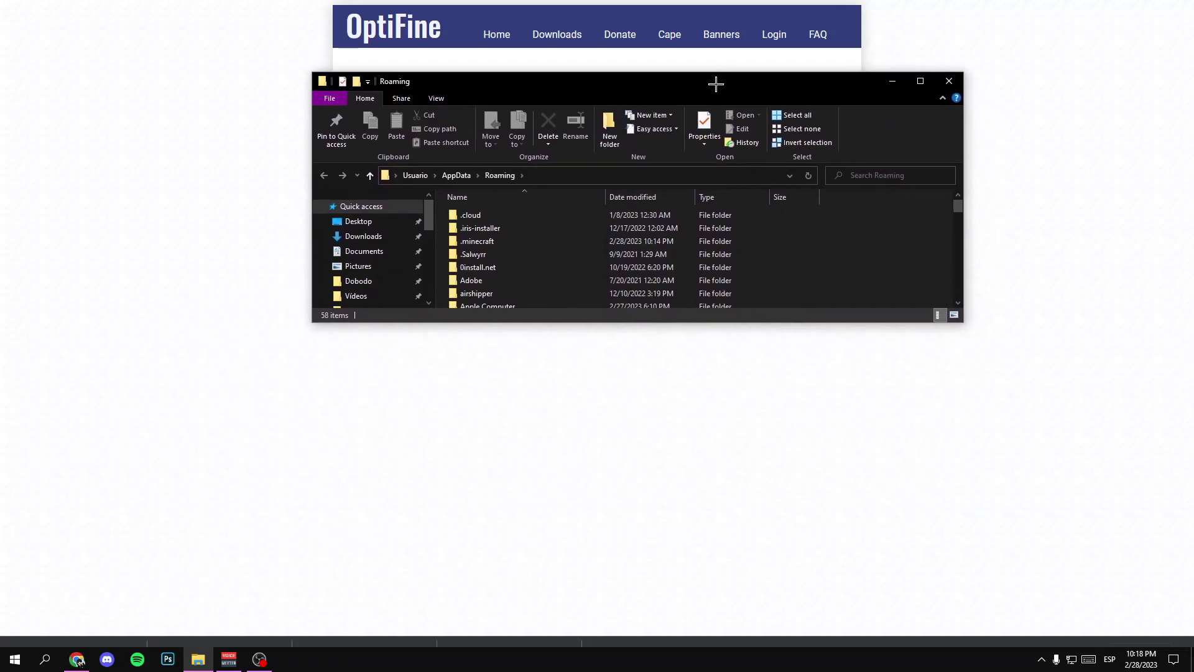
{"action": "left_click", "coordinate": [494, 241]}
{"action": "double_click", "coordinate": [494, 241]}
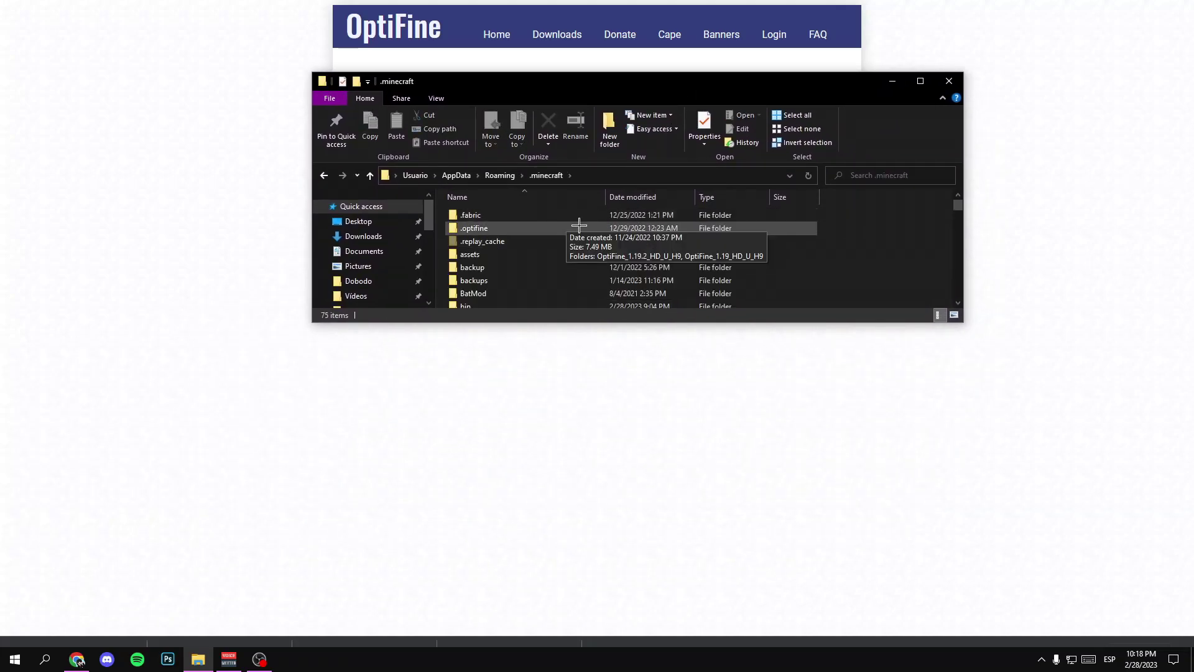
{"action": "scroll", "coordinate": [596, 226], "scroll_direction": "down", "scroll_amount": 5}
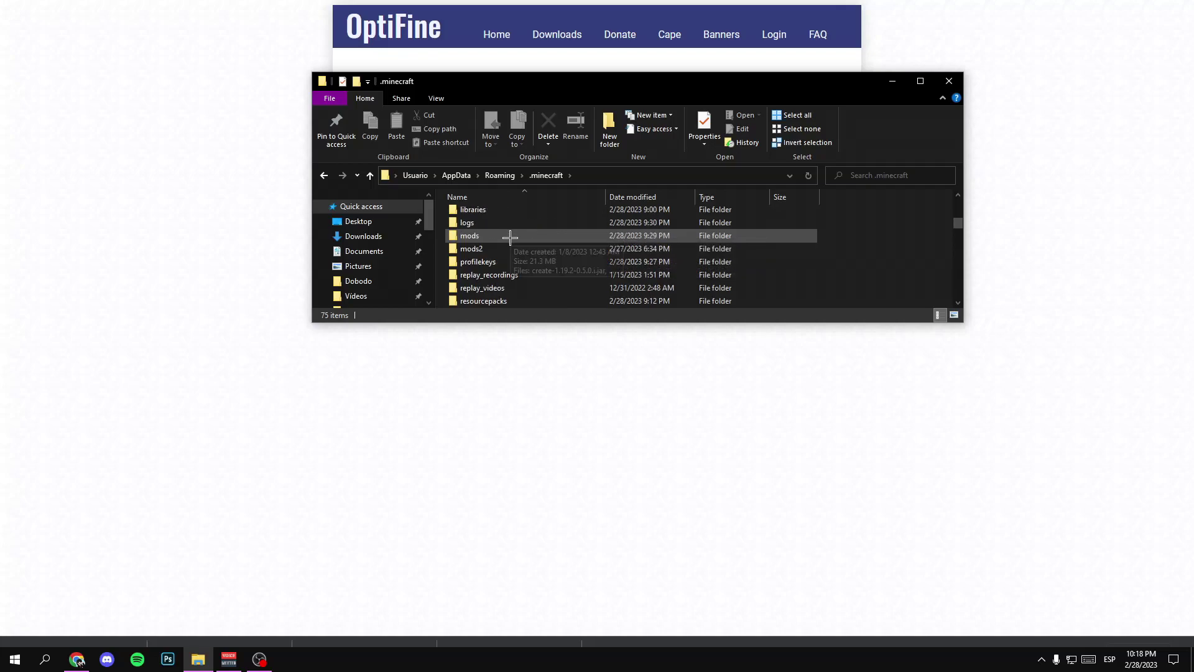
{"action": "double_click", "coordinate": [506, 236]}
{"action": "left_click_drag", "start_coordinate": [509, 273], "coordinate": [491, 214]}
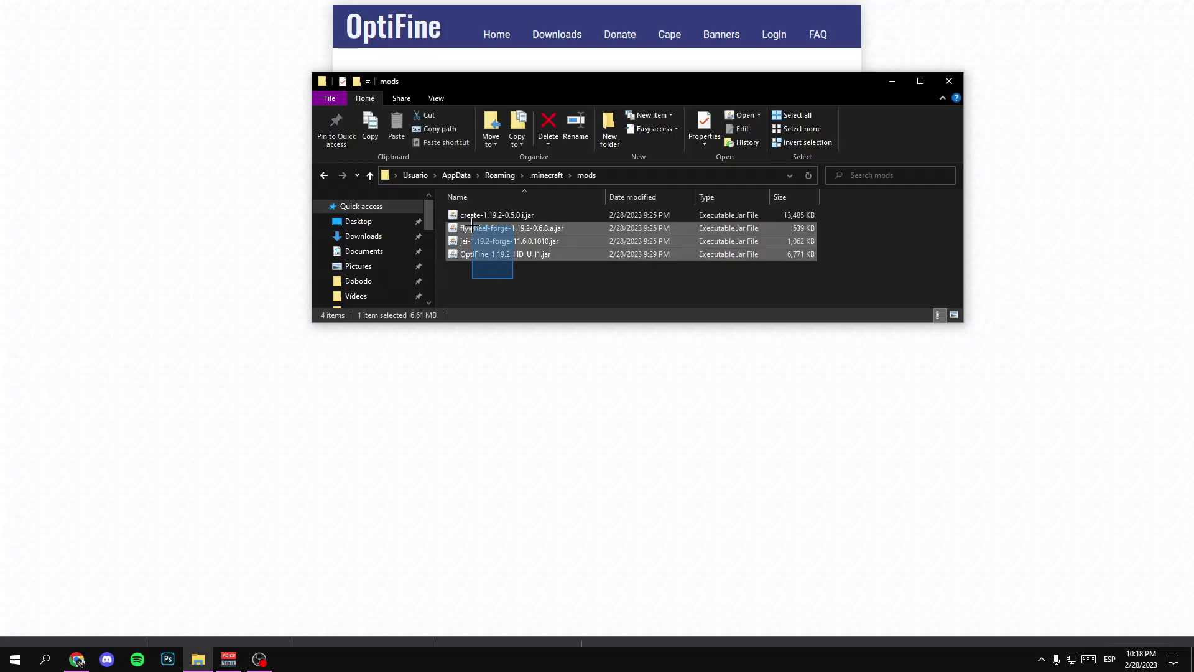
{"action": "key", "text": "Delete"}
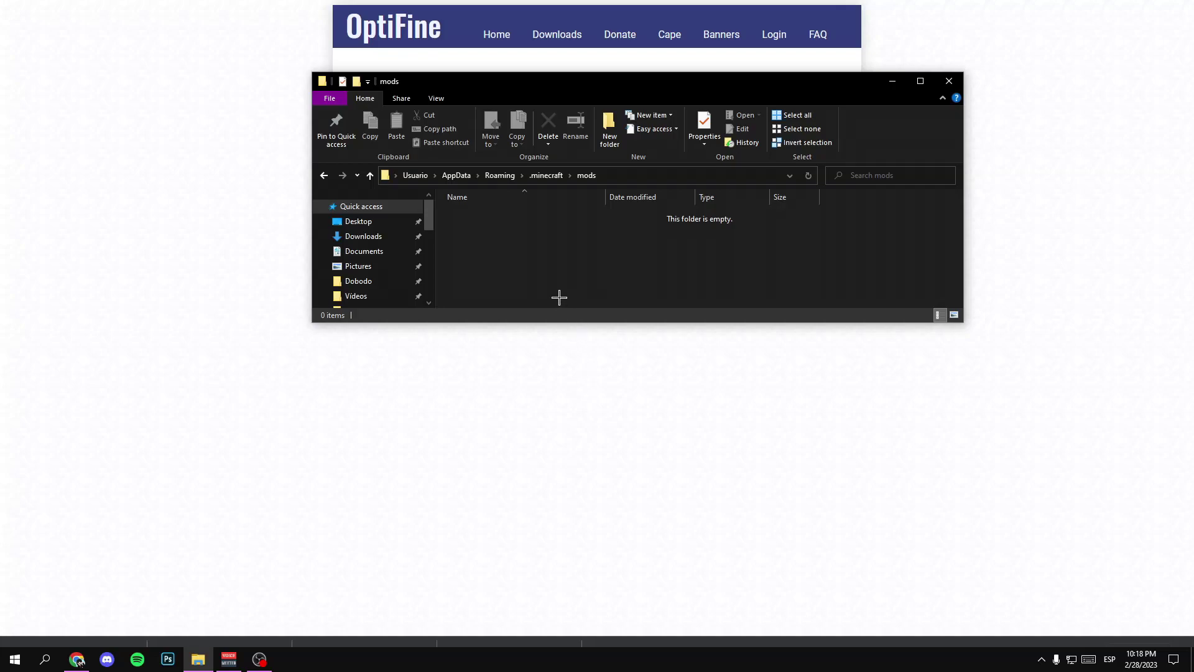
- Drag the four new jars from a separate Downloads window into mods, then close Downloads
{"action": "right_click", "coordinate": [366, 243]}
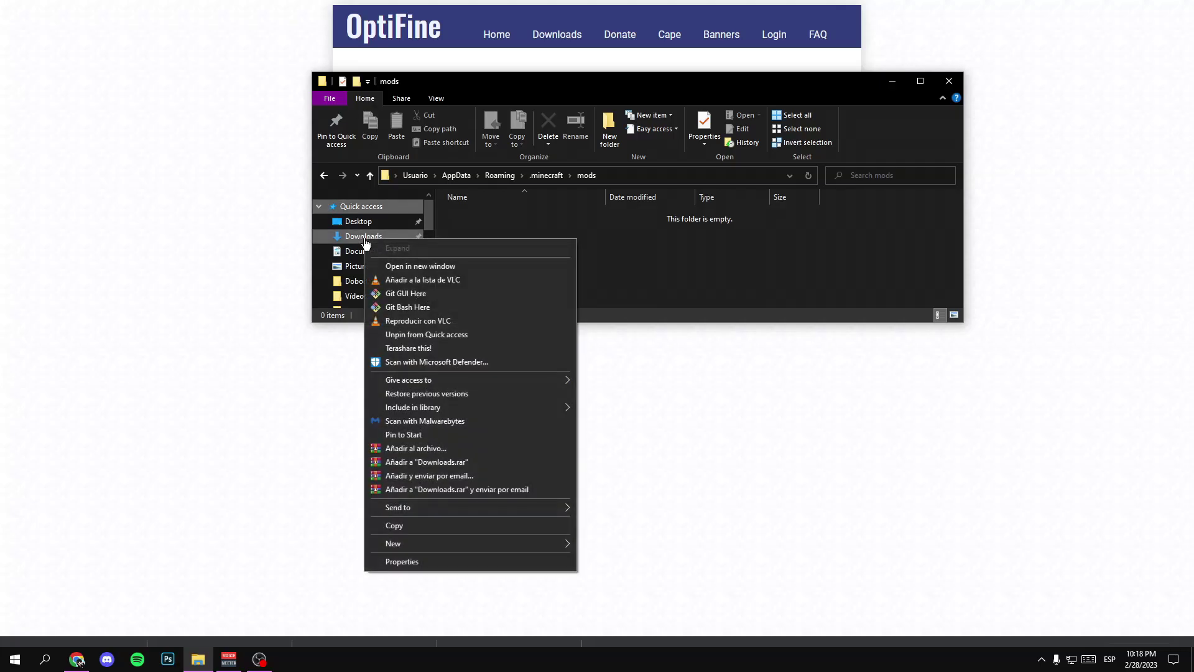
{"action": "left_click", "coordinate": [448, 266]}
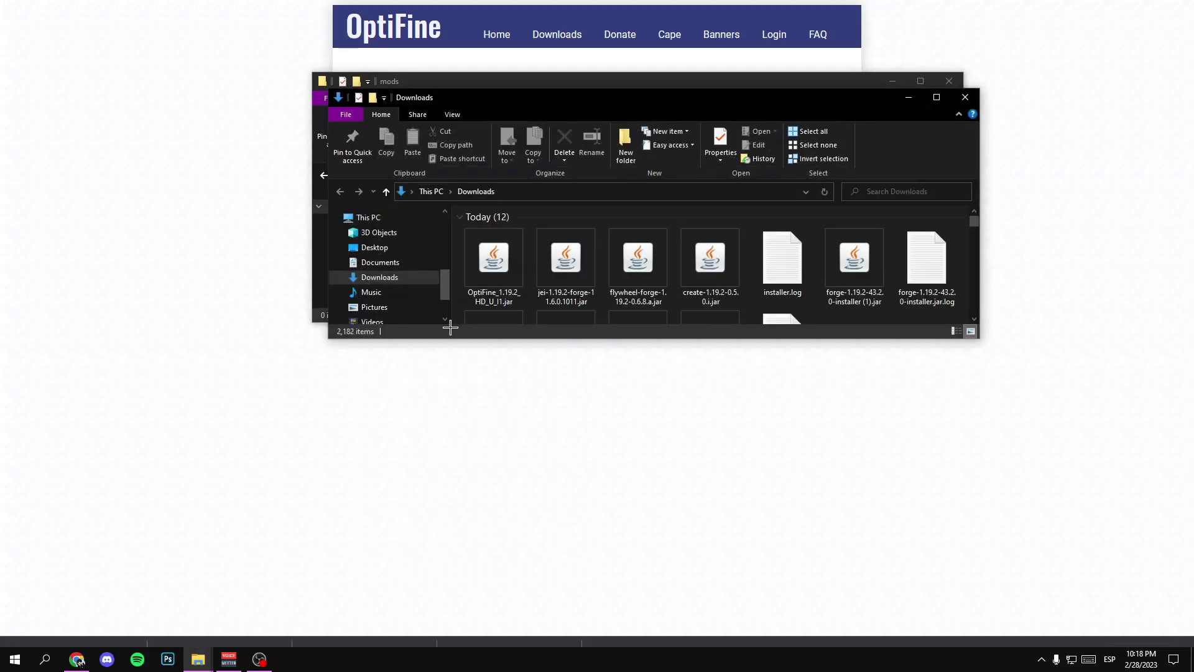
{"action": "left_click_drag", "start_coordinate": [563, 195], "coordinate": [276, 404]}
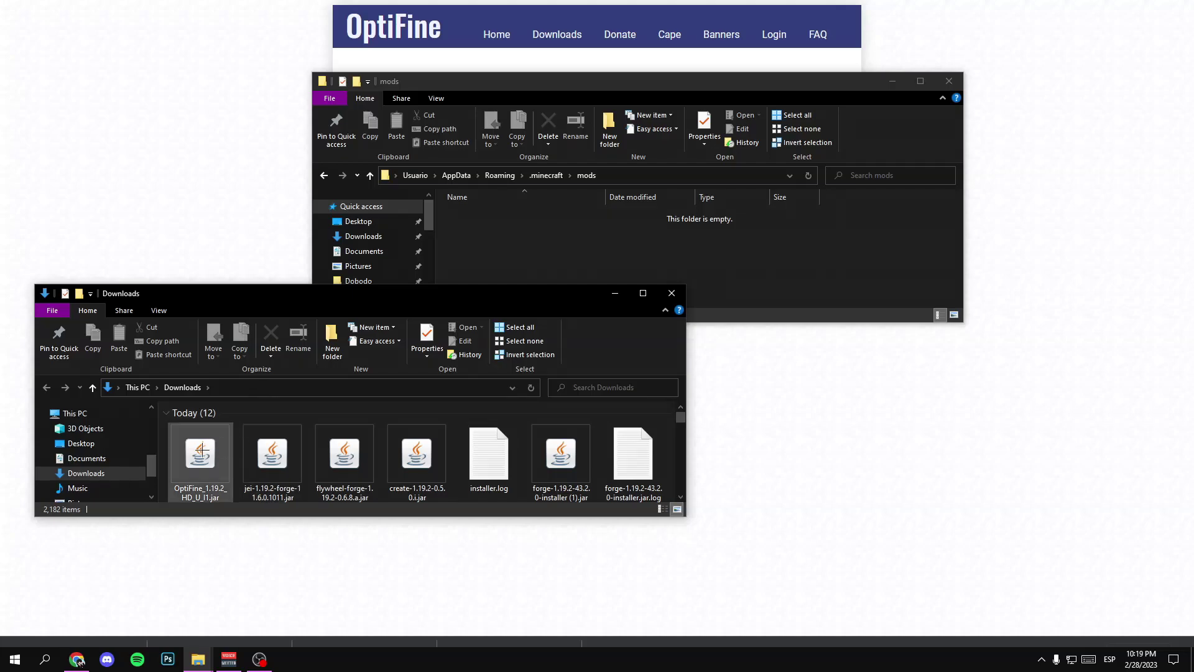
{"action": "left_click_drag", "start_coordinate": [168, 456], "coordinate": [405, 450]}
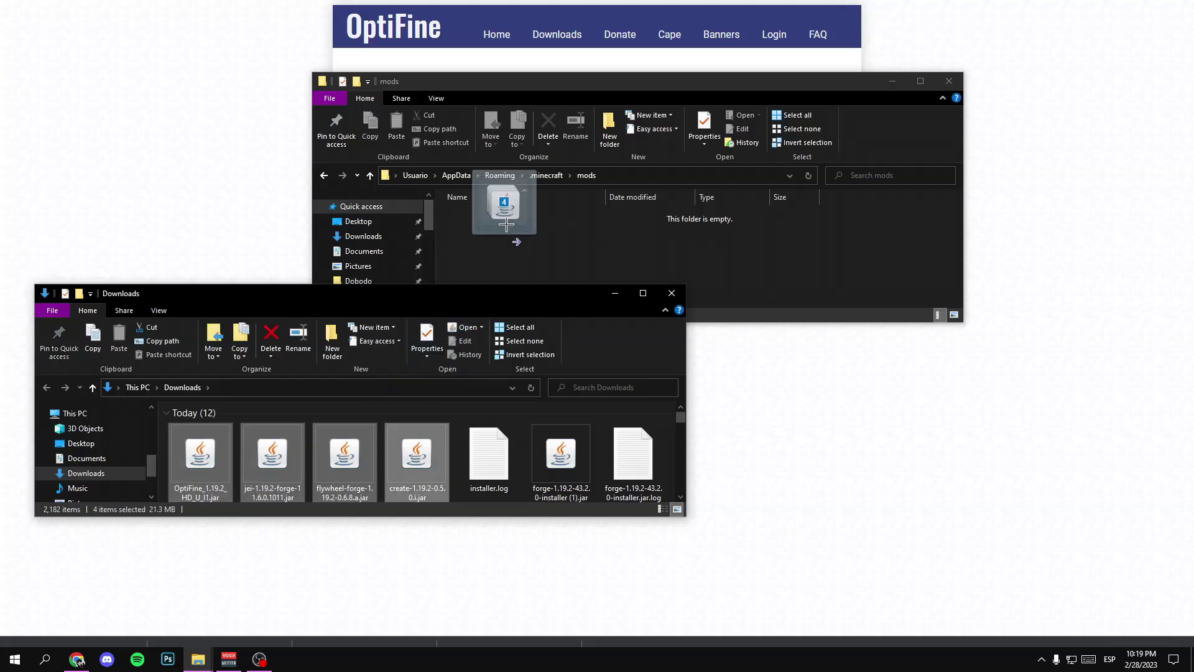
{"action": "left_click_drag", "start_coordinate": [520, 221], "coordinate": [521, 221]}
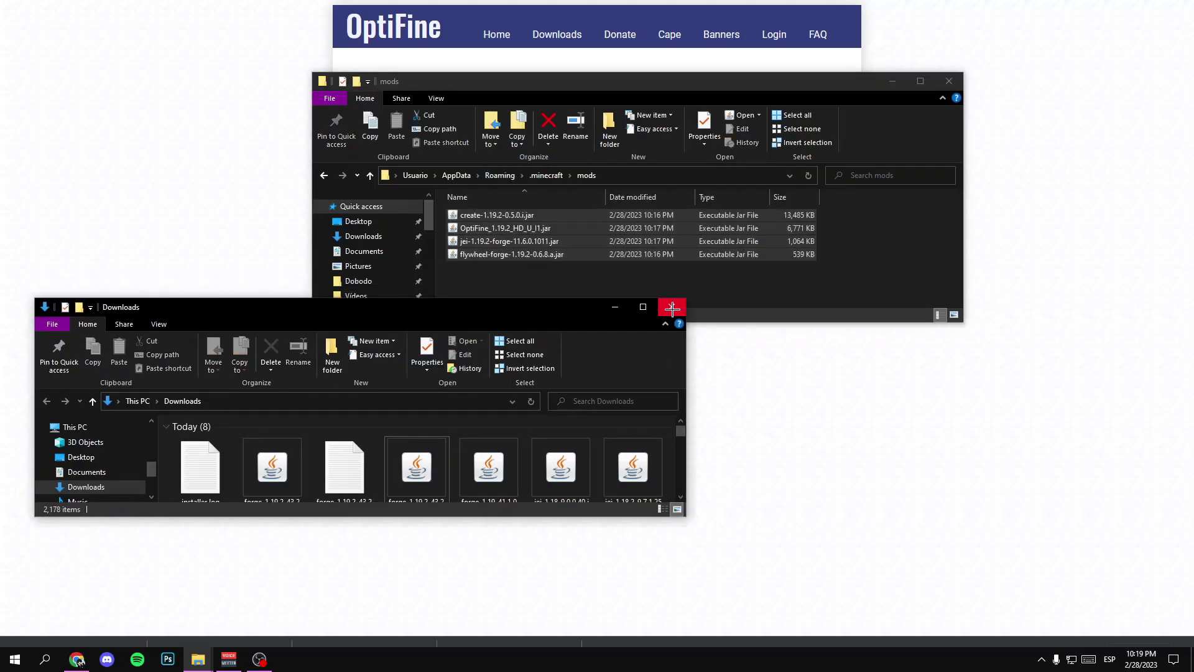
{"action": "left_click", "coordinate": [672, 293]}
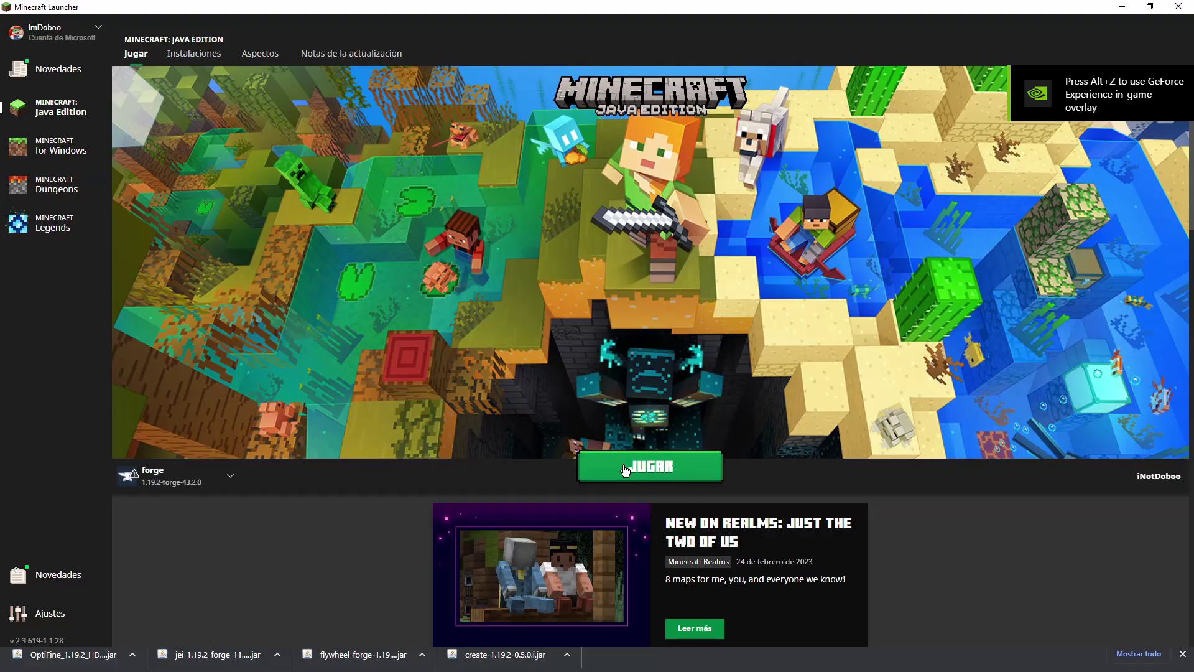
- Launch the forge 1.19.2 profile with JUGAR and accept the modded-installation warning
{"action": "left_click", "coordinate": [711, 467]}
{"action": "left_click", "coordinate": [746, 403]}
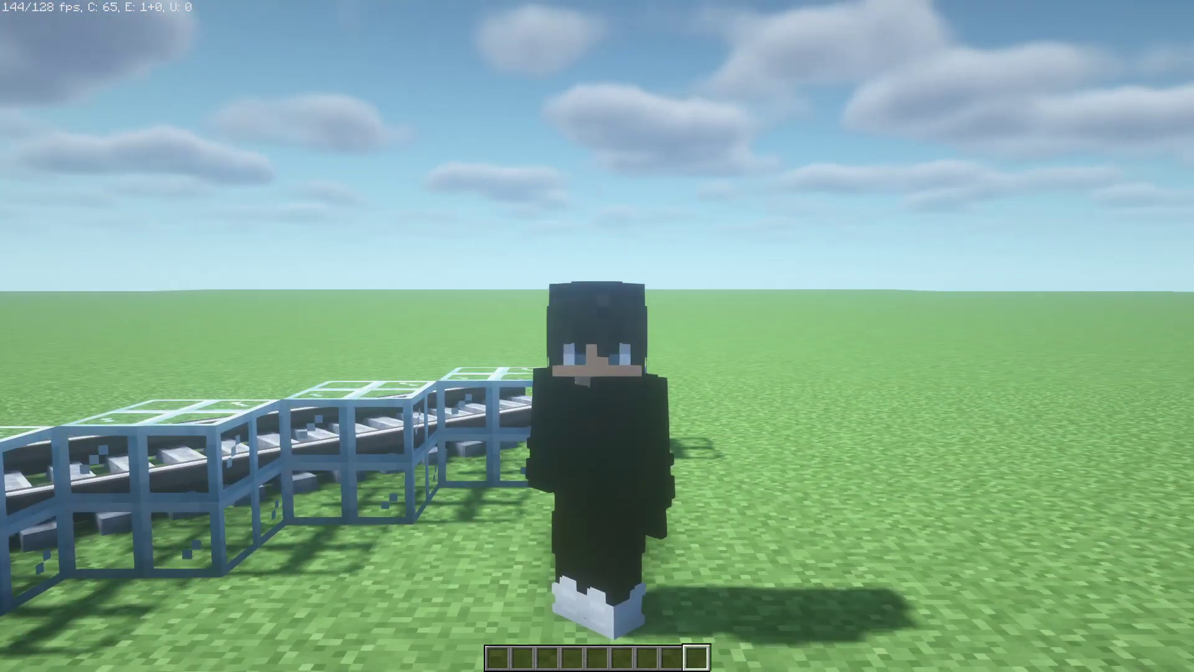
- Open the creative inventory on the Search Items tab and scroll through the item list
{"action": "key", "text": "e"}
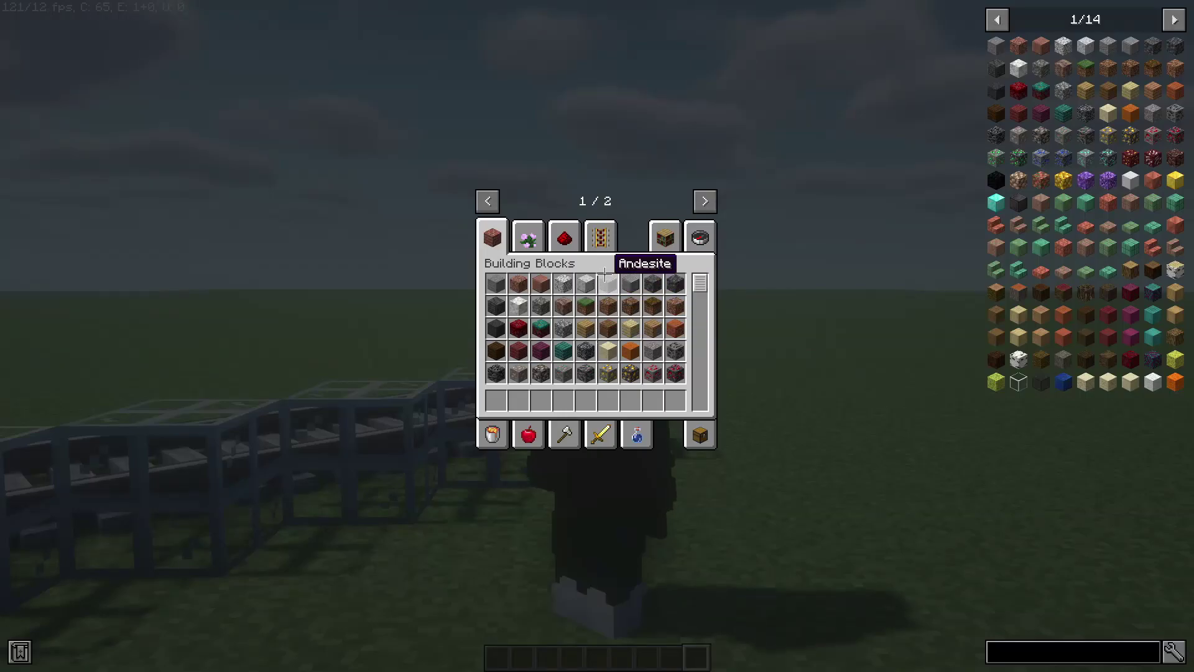
{"action": "left_click", "coordinate": [700, 235]}
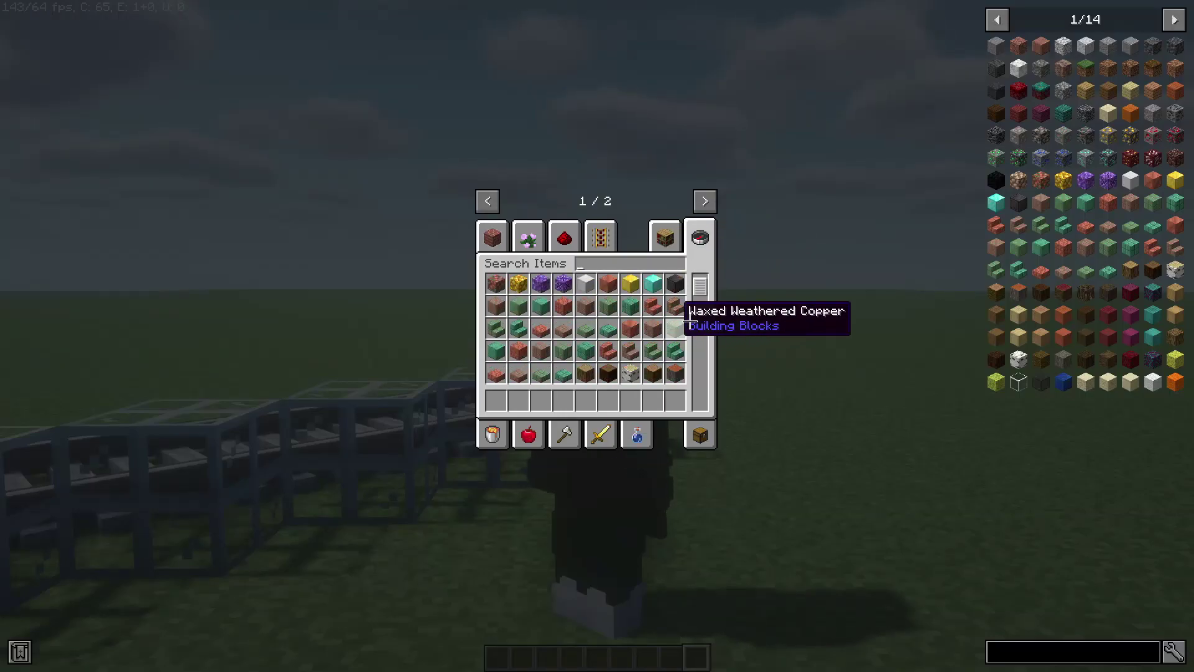
{"action": "left_click_drag", "start_coordinate": [698, 288], "coordinate": [697, 371]}
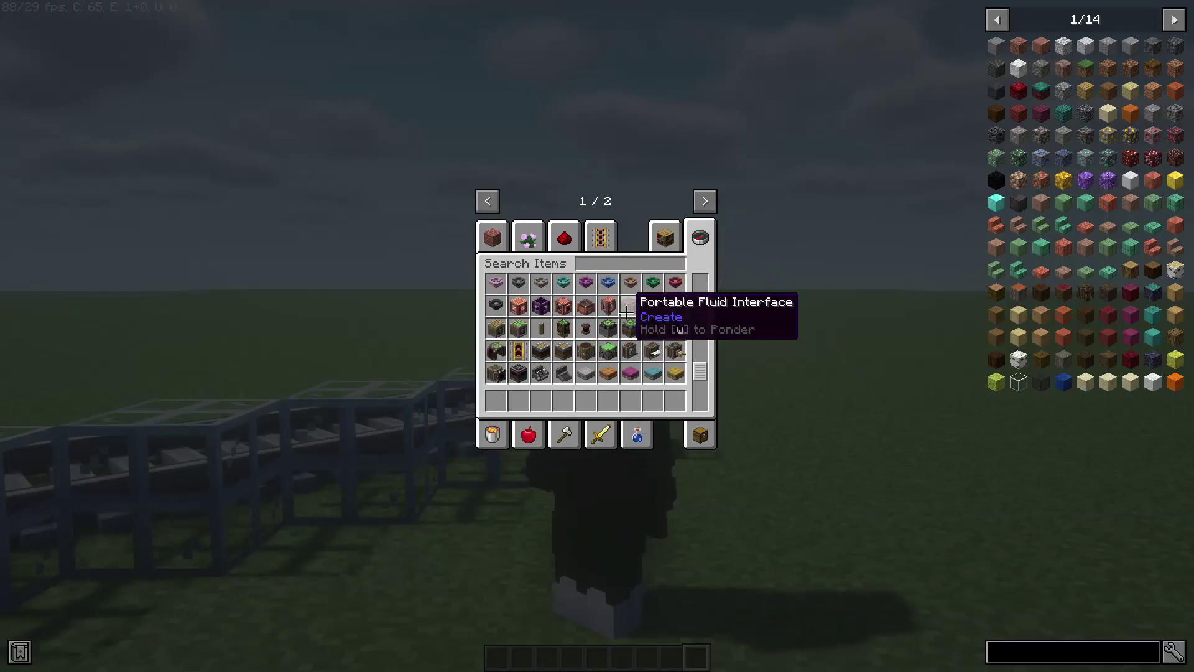
{"action": "scroll", "coordinate": [588, 335], "scroll_direction": "down", "scroll_amount": 4}
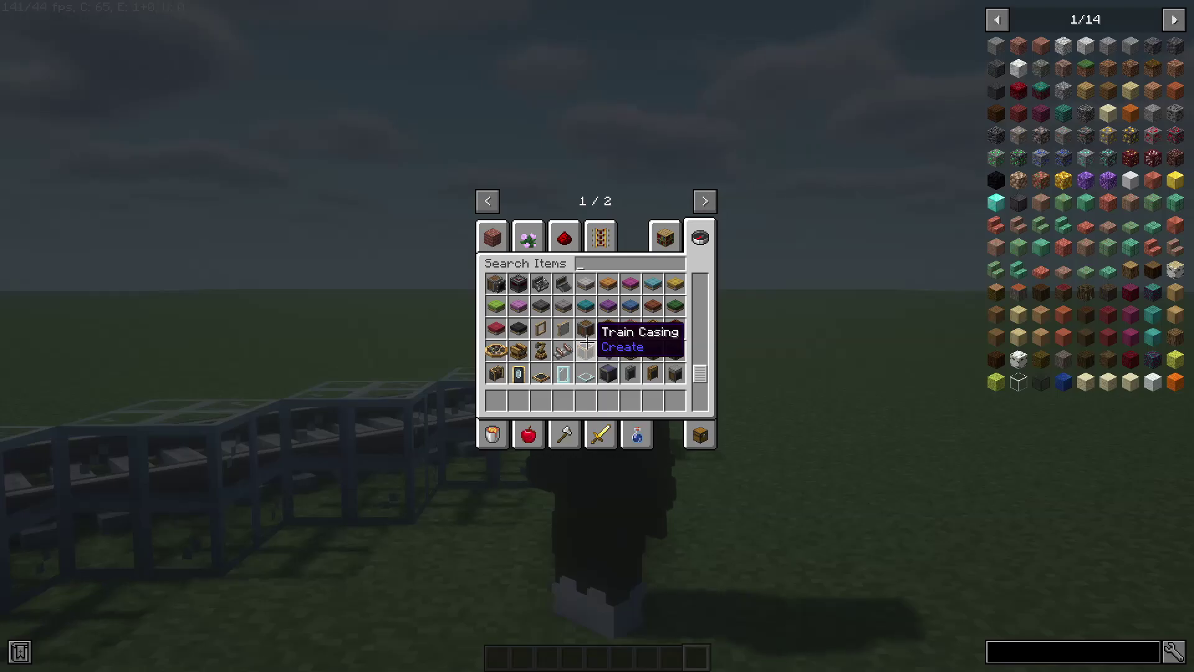
- Page the JEI panel forward to the Create items, view the Flywheel crafting recipe, then close it
{"action": "left_click", "coordinate": [1173, 19]}
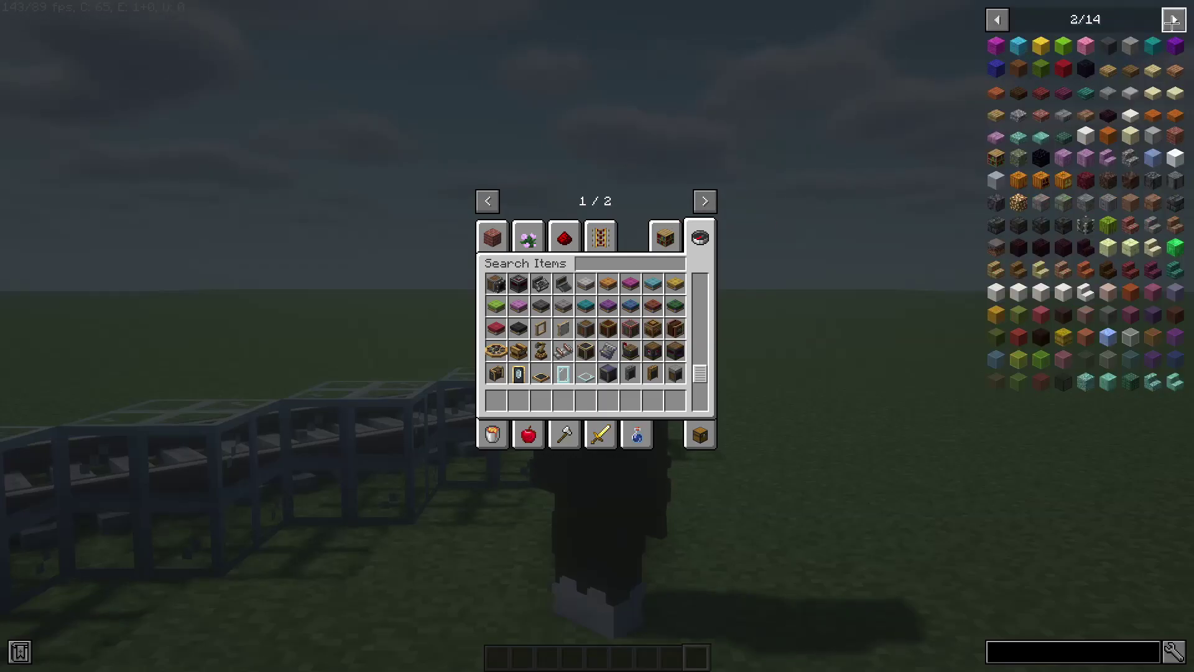
{"action": "left_click", "coordinate": [1172, 20]}
{"action": "left_click", "coordinate": [1173, 20]}
{"action": "left_click", "coordinate": [1173, 20]}
{"action": "left_click", "coordinate": [1173, 20]}
{"action": "left_click", "coordinate": [1173, 20]}
{"action": "left_click", "coordinate": [1172, 20]}
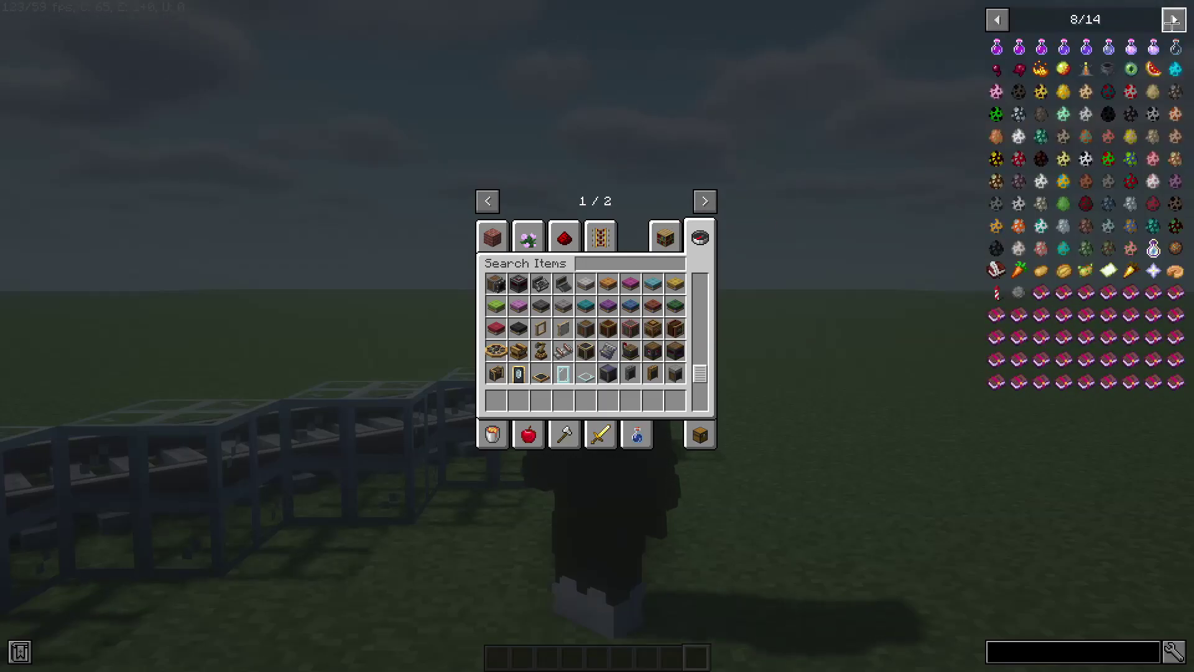
{"action": "left_click", "coordinate": [1173, 20]}
{"action": "left_click", "coordinate": [1173, 20]}
{"action": "left_click", "coordinate": [1173, 20]}
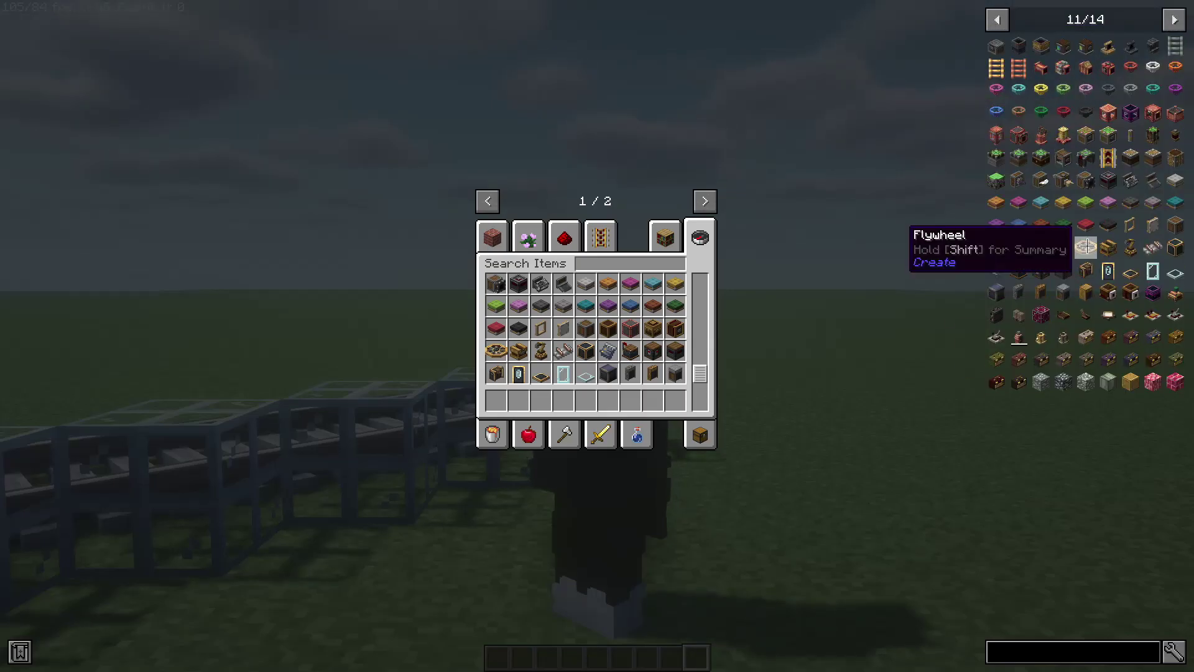
{"action": "left_click", "coordinate": [1086, 247]}
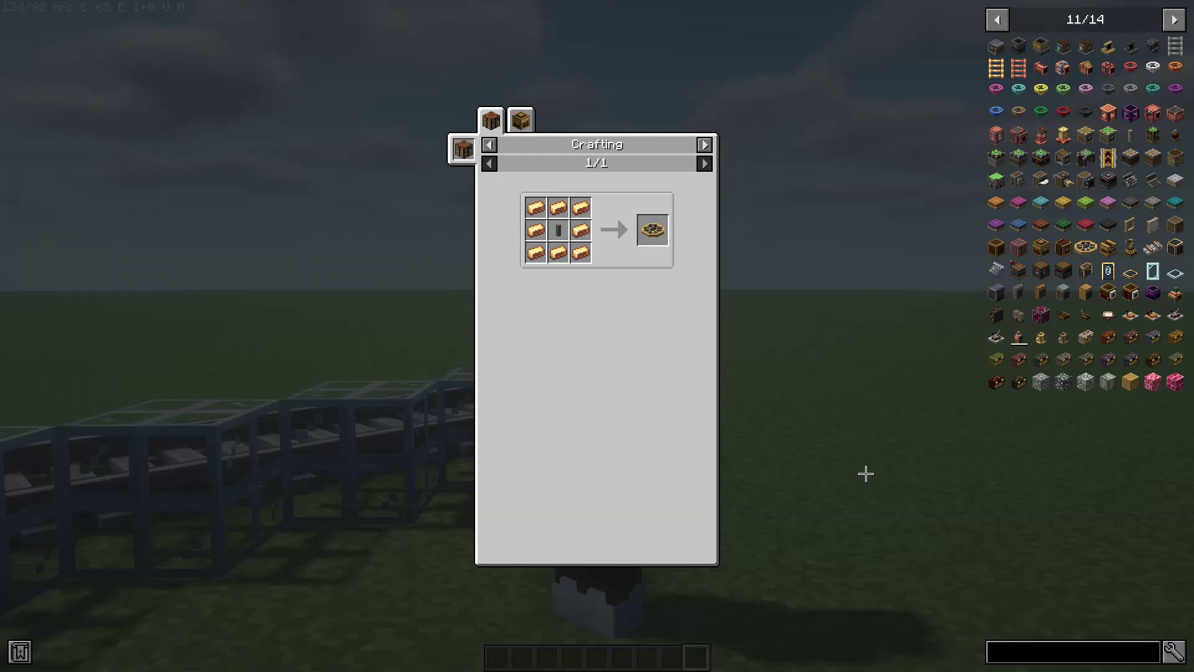
{"action": "key", "text": "Escape"}
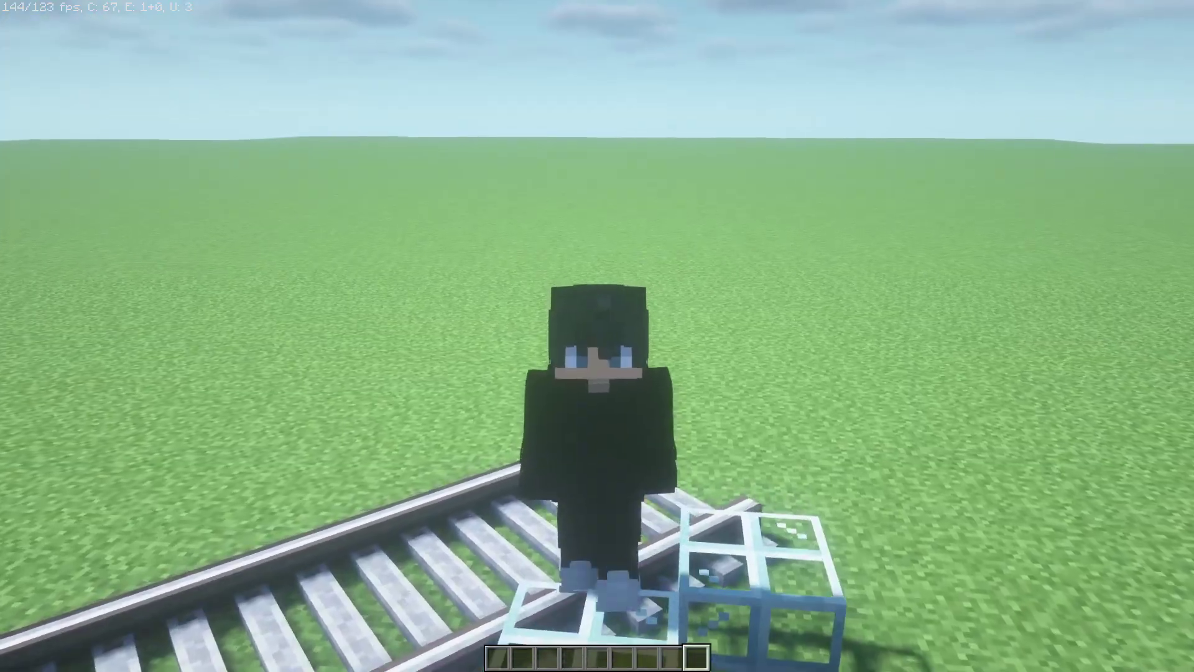
{"action": "key", "text": "F5"}
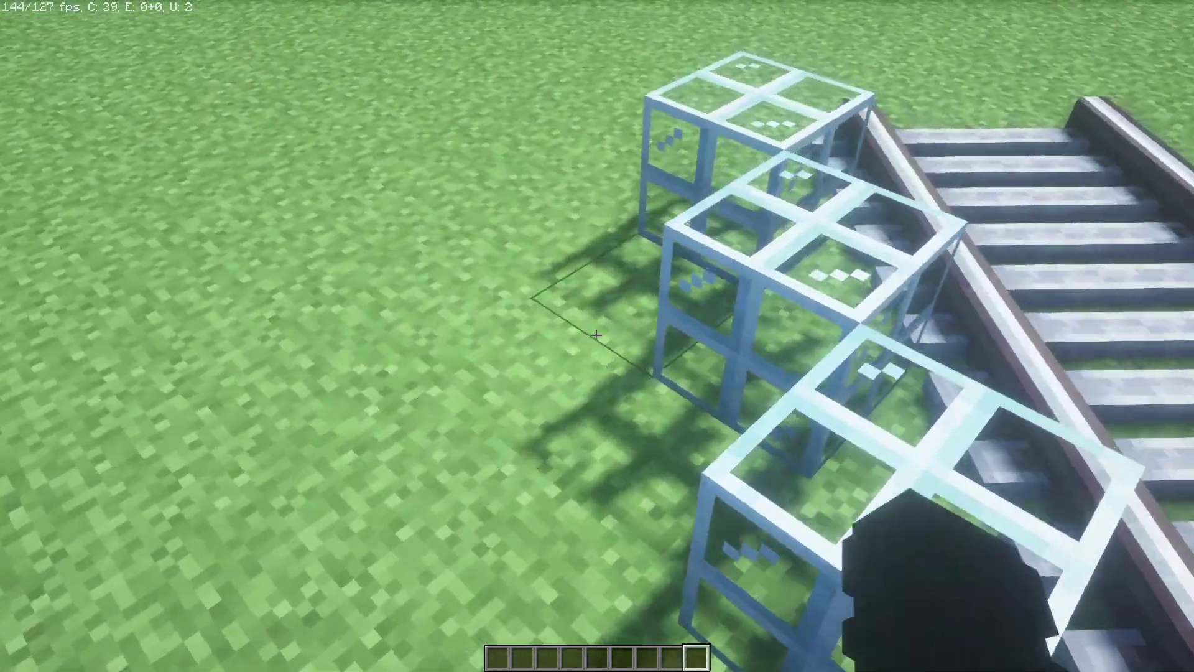
{"action": "key", "text": "F5"}
{"action": "key", "text": "F5"}
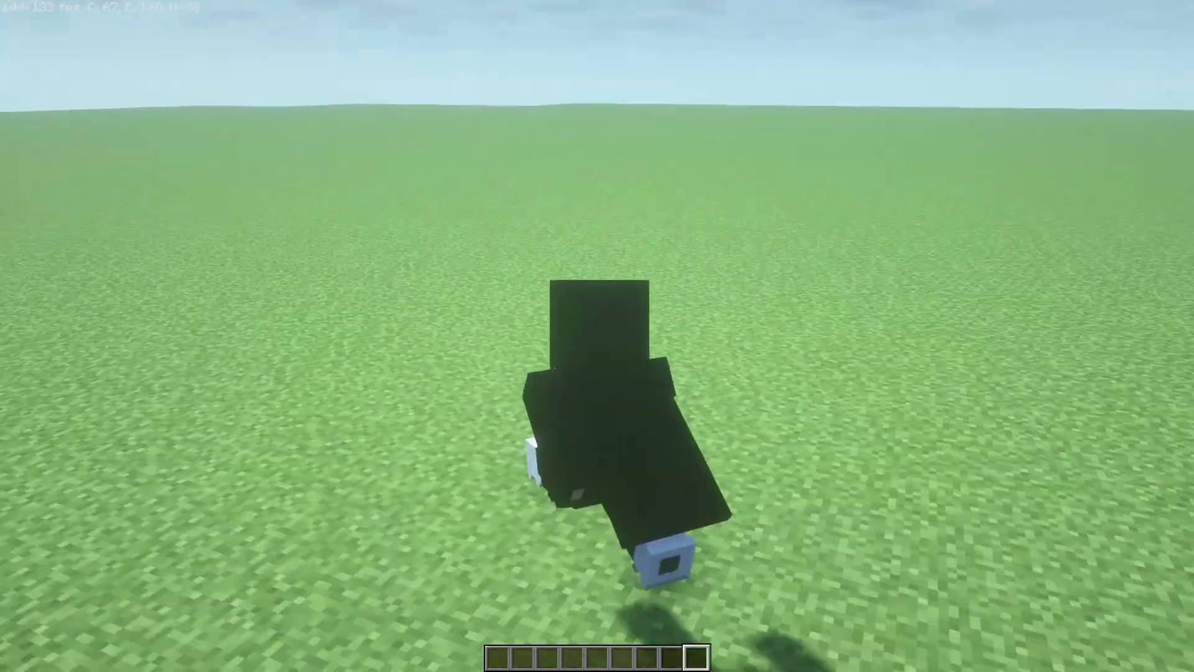